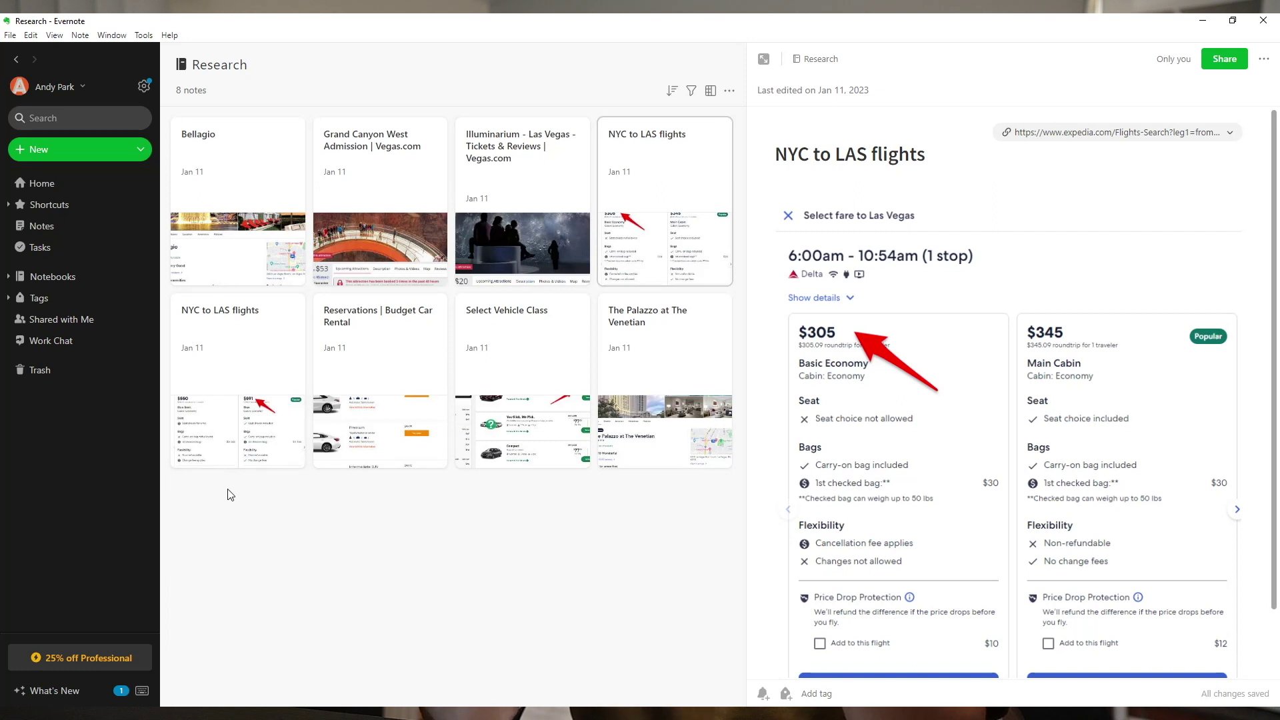
Select all eight Research notes and tag them with a new 'vacation' tag.
{"action": "left_click", "coordinate": [227, 190]}
{"action": "left_click", "coordinate": [671, 373], "text": "shift"}
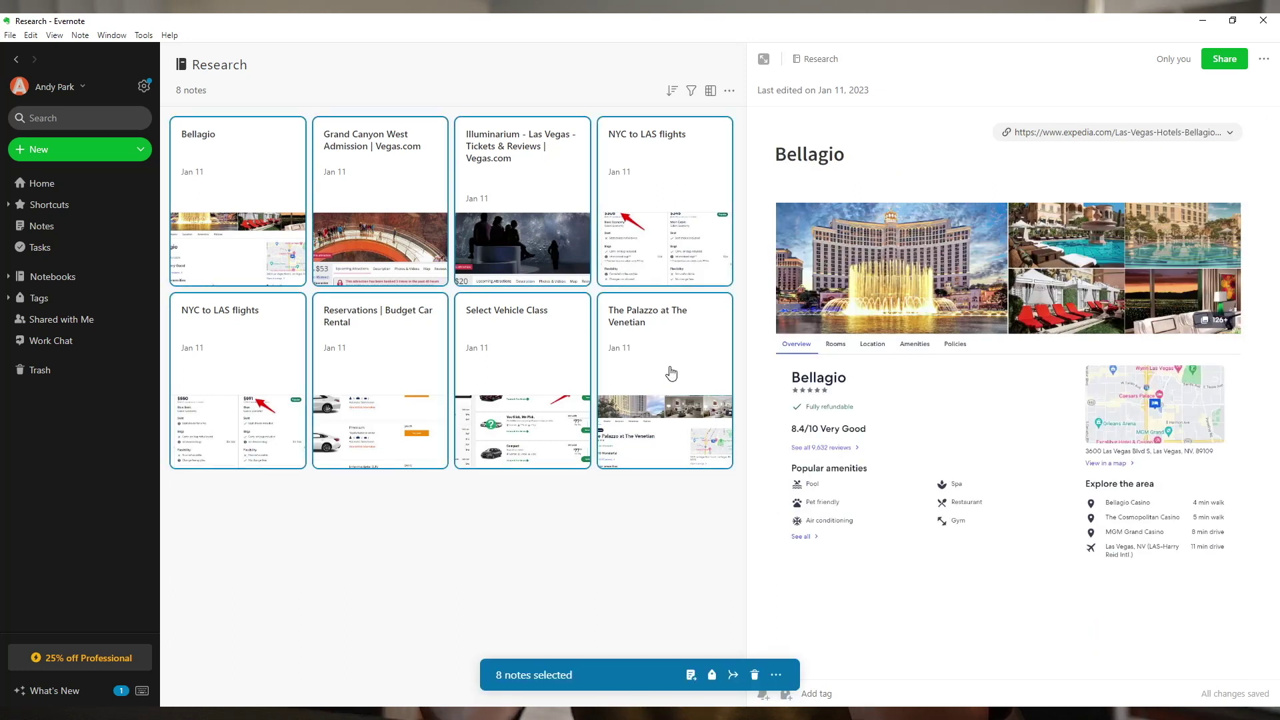
{"action": "left_click", "coordinate": [712, 675]}
{"action": "type", "text": "vacation"}
{"action": "key", "text": "Return"}
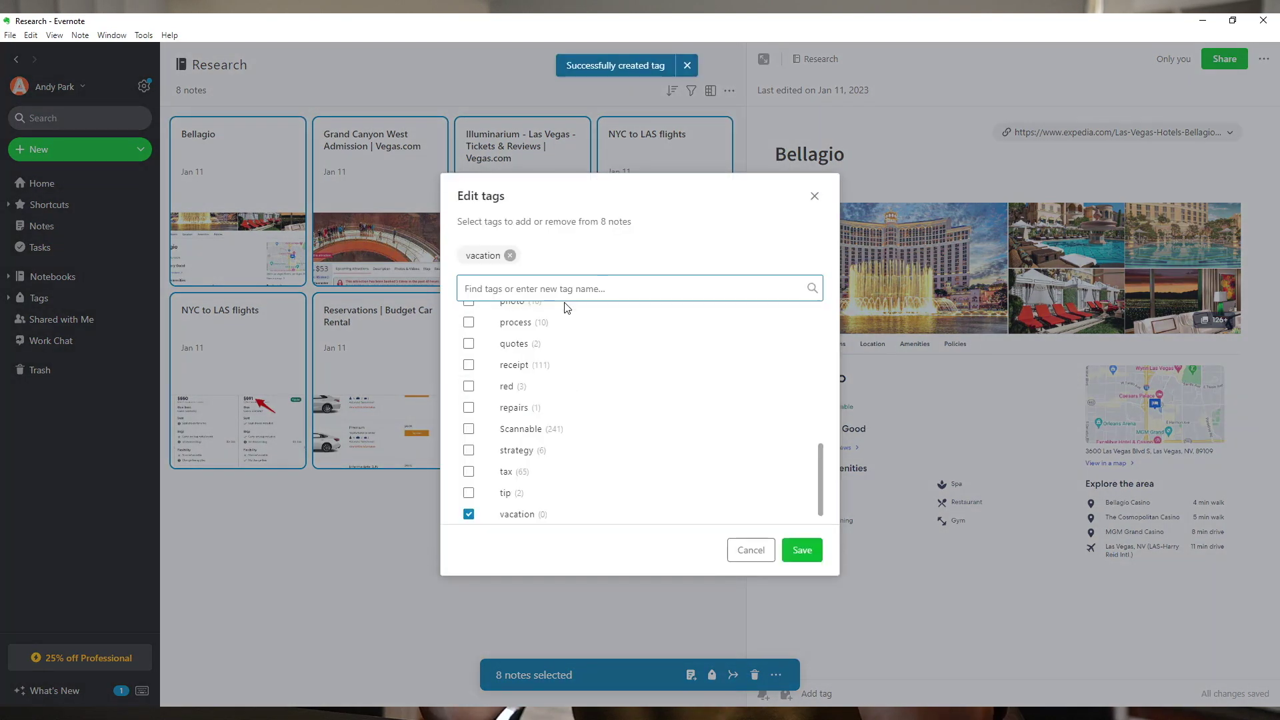
{"action": "left_click", "coordinate": [791, 543]}
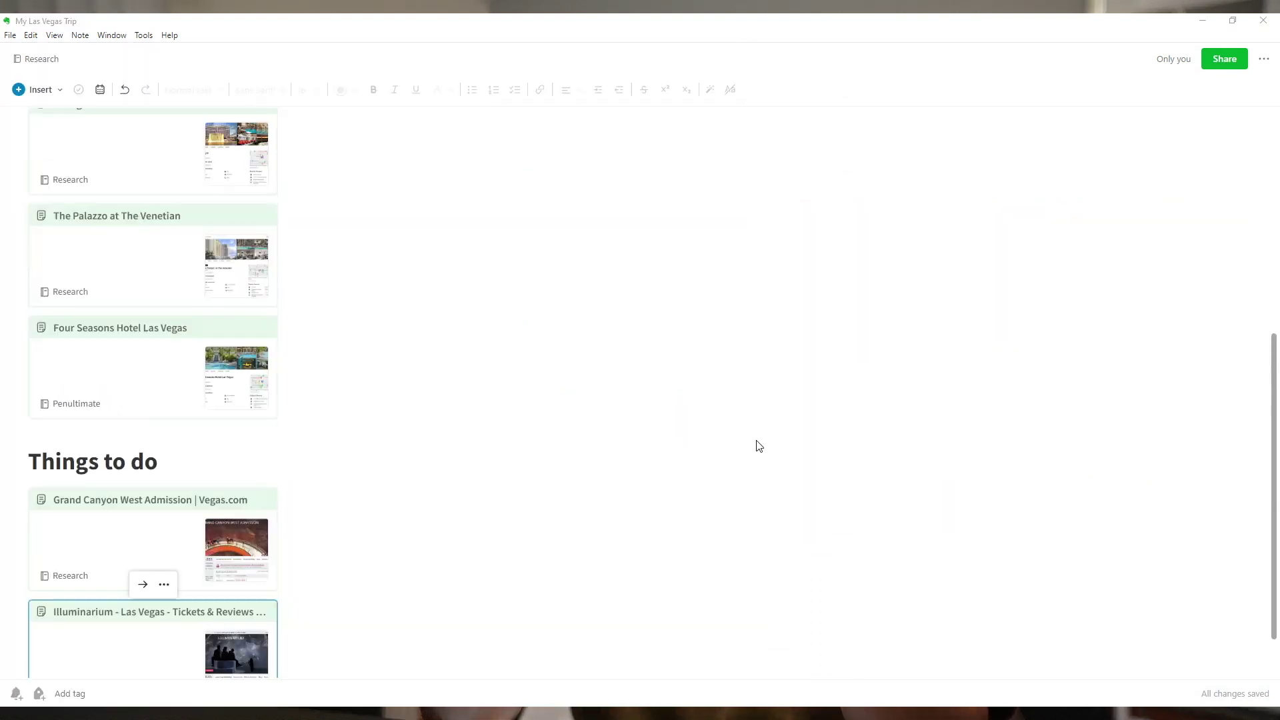
Open NYC to LAS flights and confirm its backlink from My Las Vegas Trip.
{"action": "scroll", "coordinate": [758, 446], "scroll_direction": "up", "scroll_amount": 6}
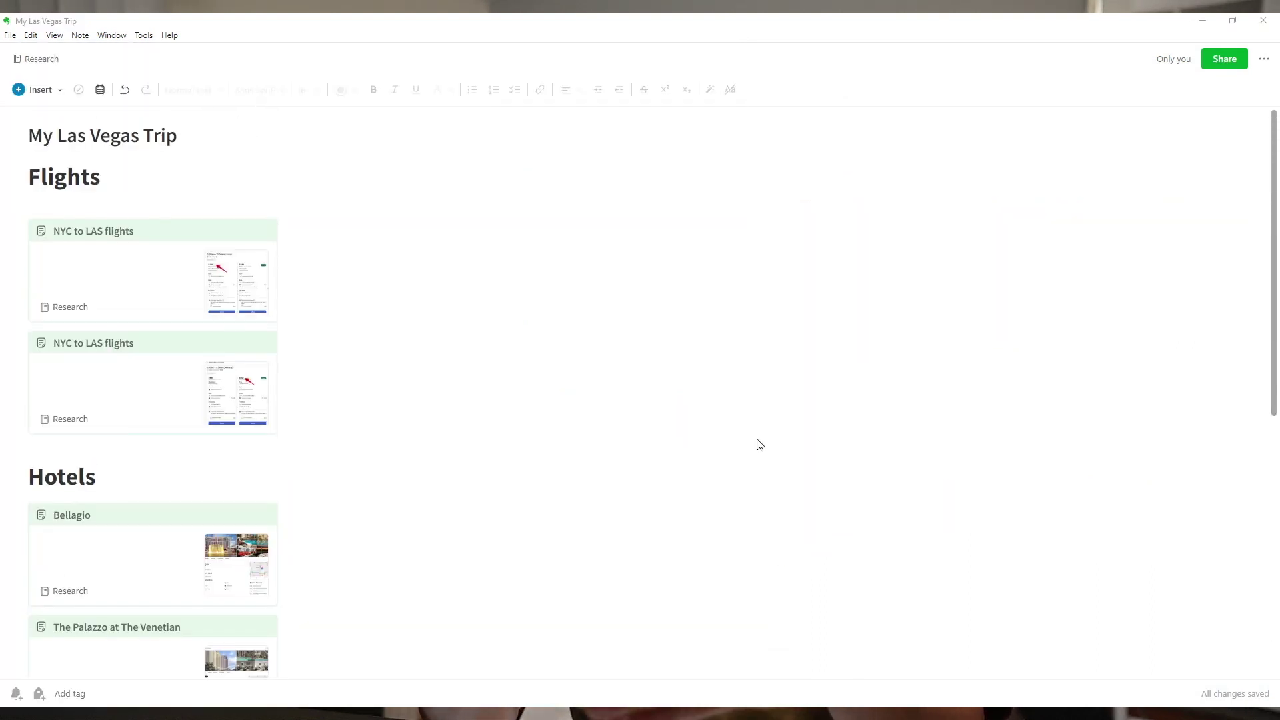
{"action": "left_click", "coordinate": [171, 294]}
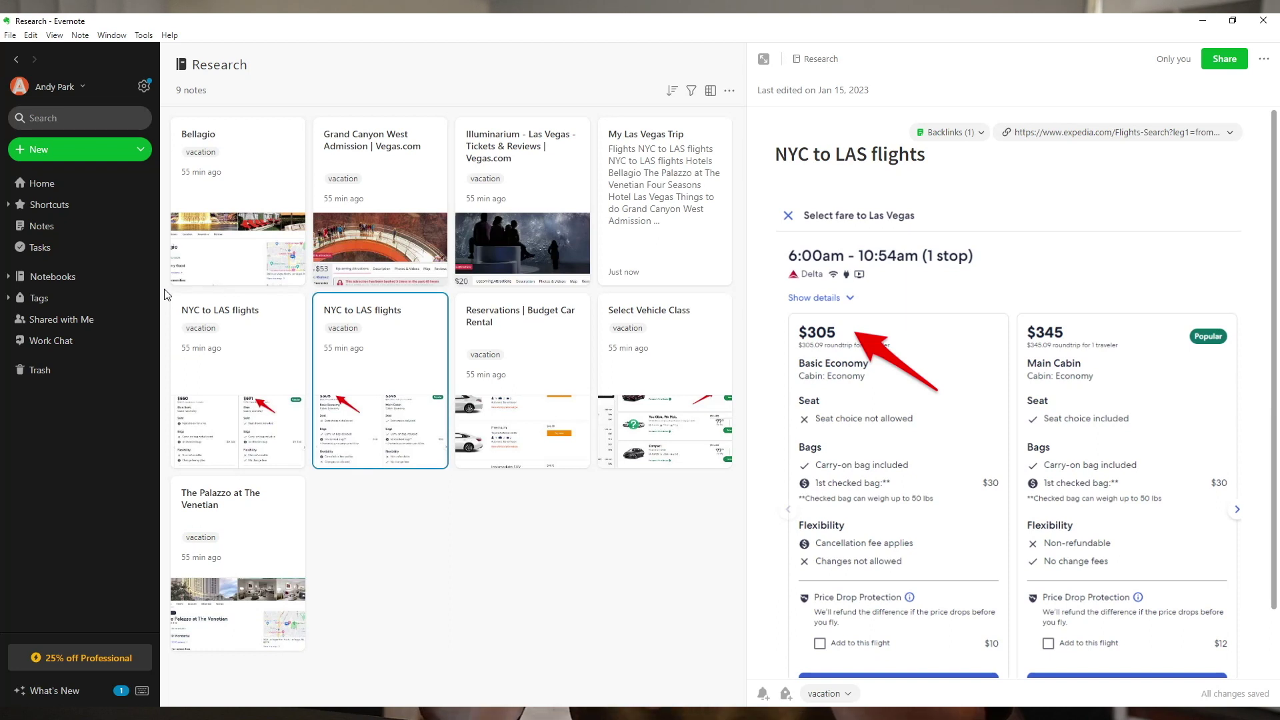
{"action": "left_click", "coordinate": [941, 135]}
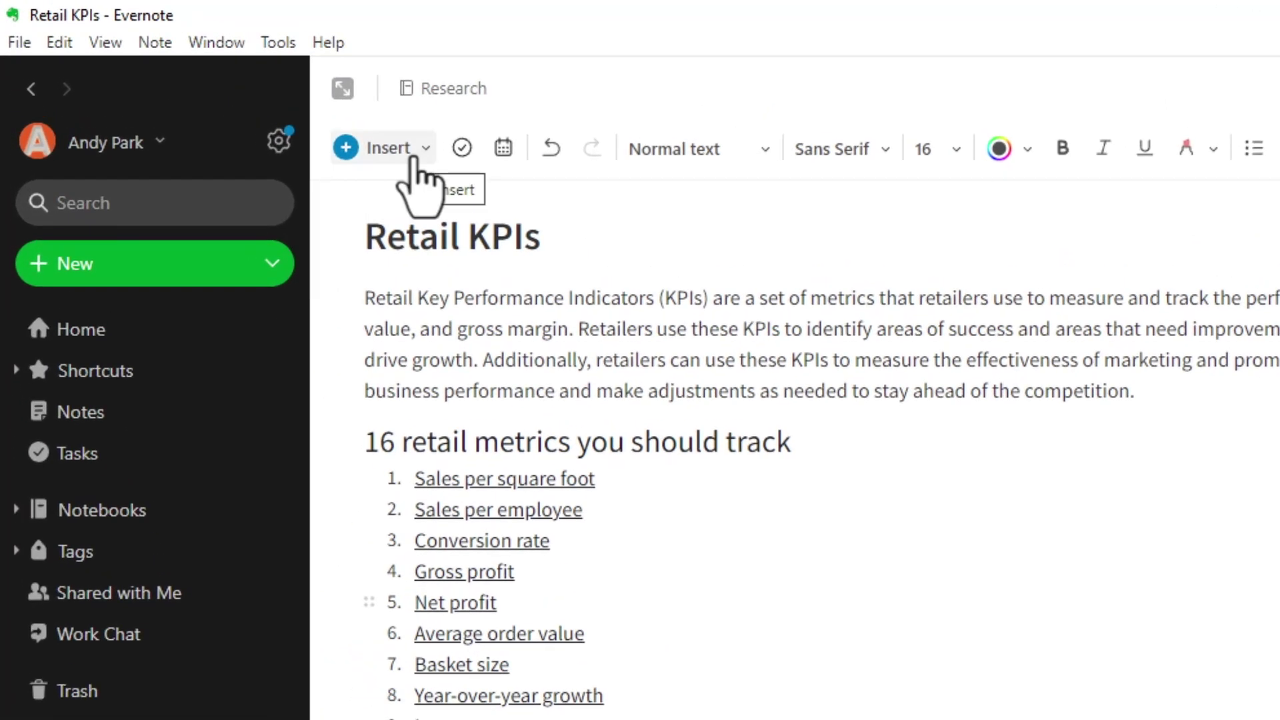
Insert a note link to ShopperTrak Reporting below the metrics list in Retail KPIs.
{"action": "left_click", "coordinate": [415, 166]}
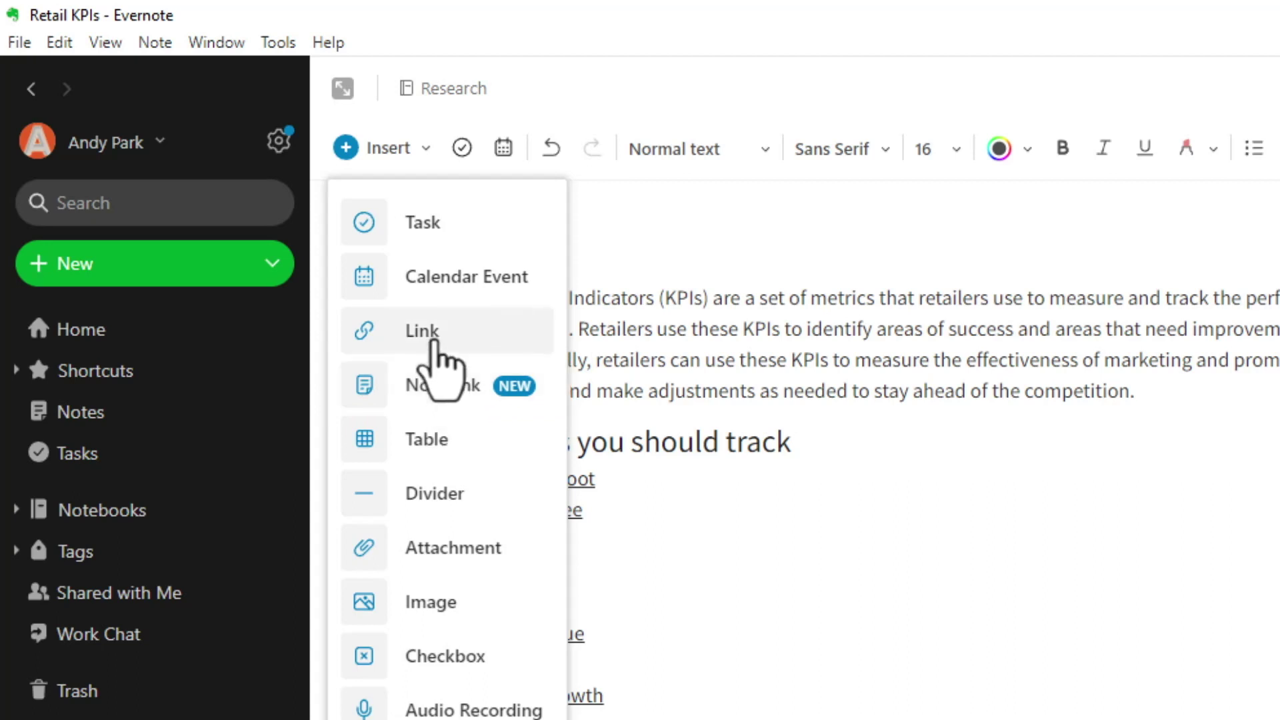
{"action": "left_click", "coordinate": [439, 387]}
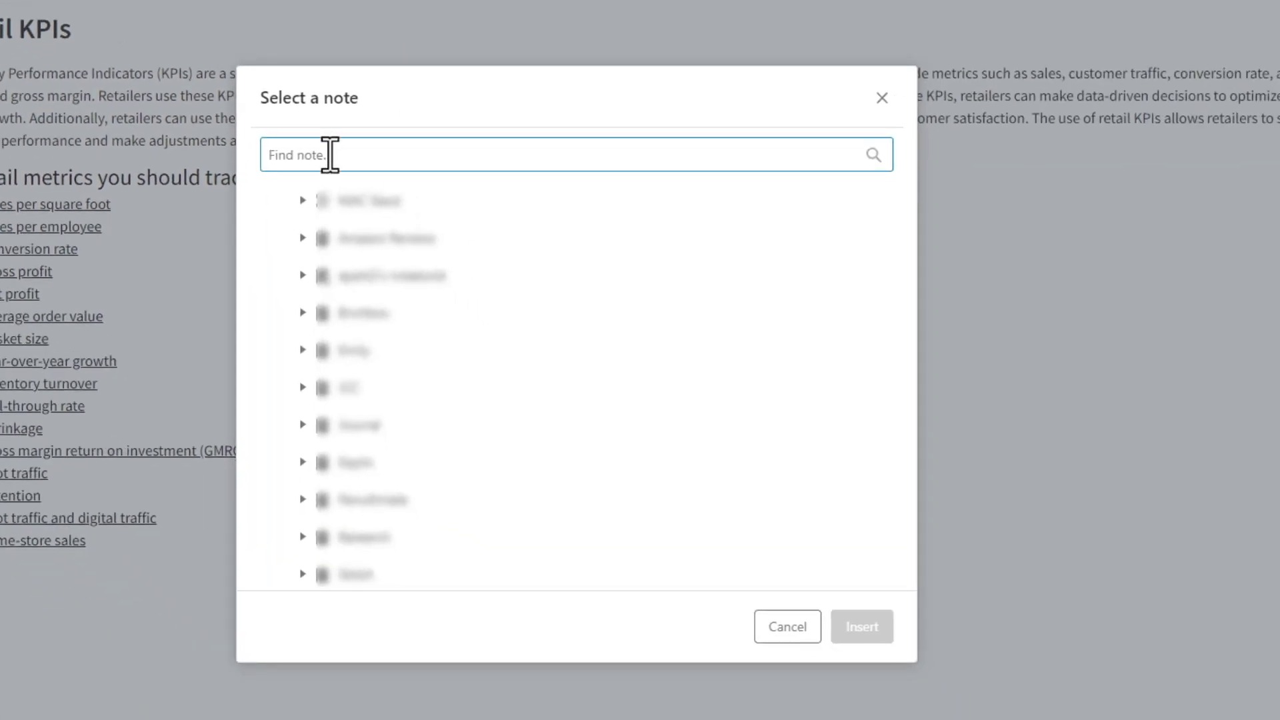
{"action": "type", "text": "shoppertrak"}
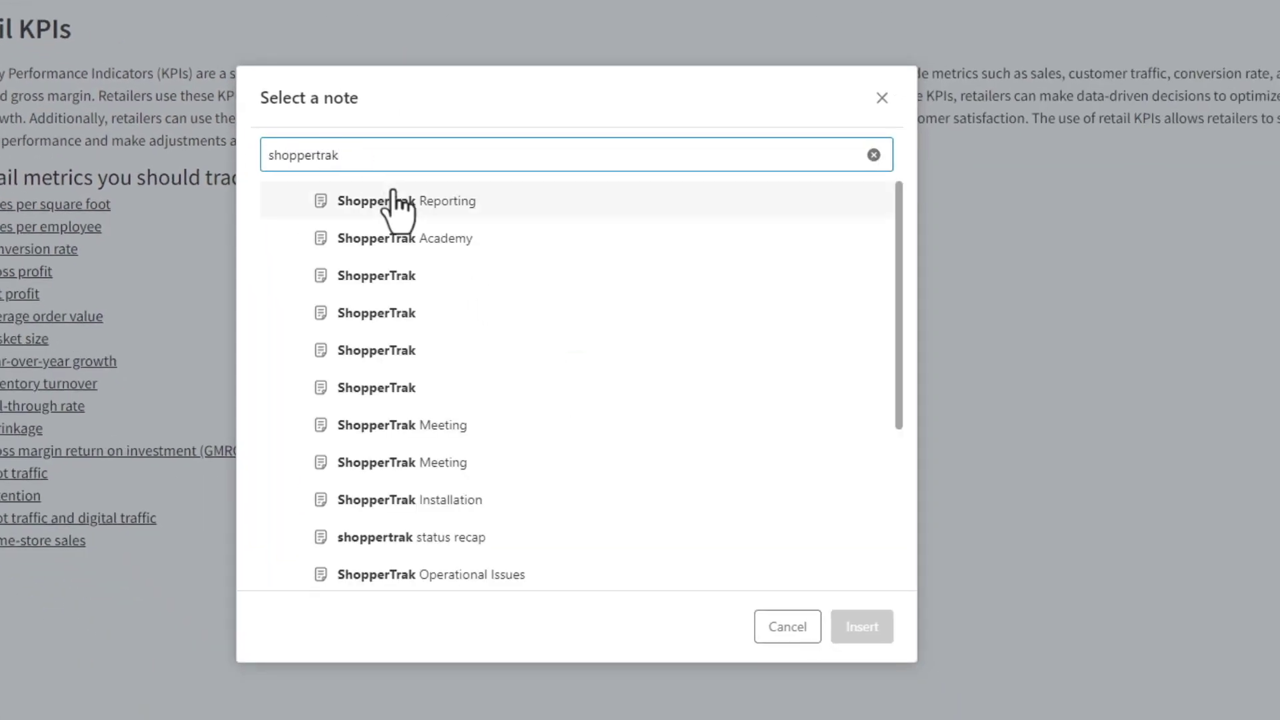
{"action": "left_click", "coordinate": [440, 203]}
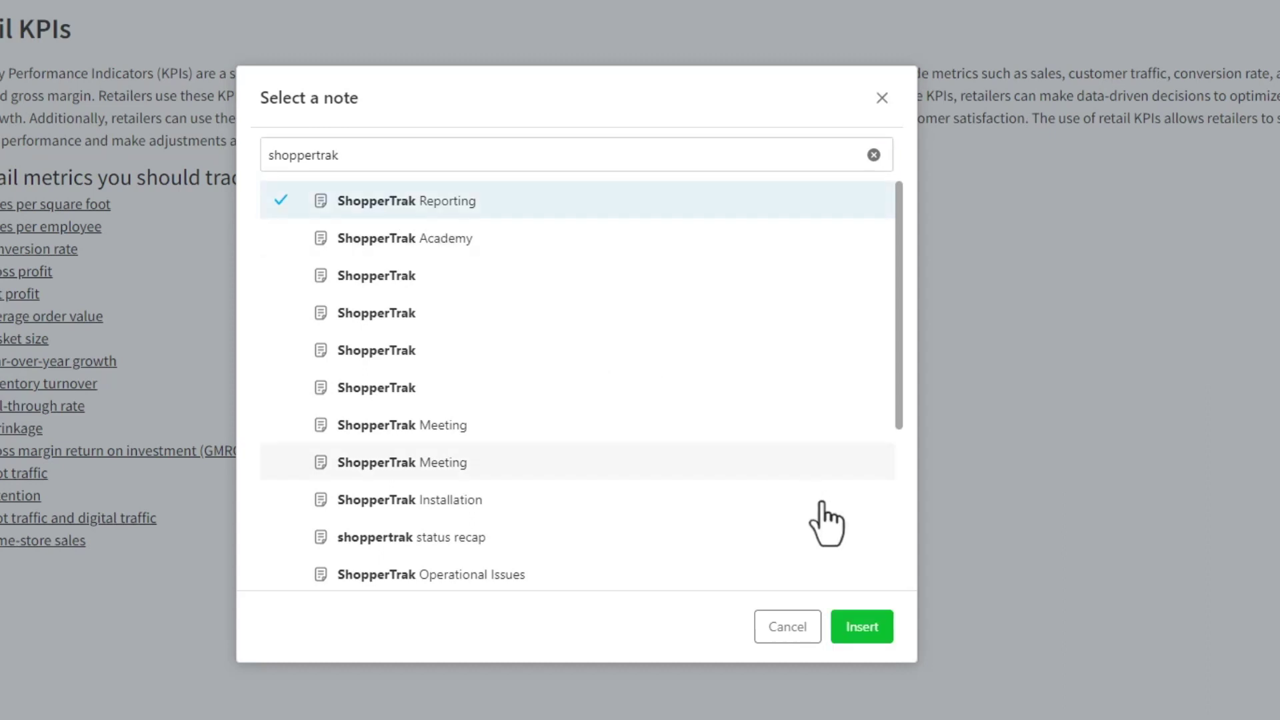
{"action": "left_click", "coordinate": [860, 628]}
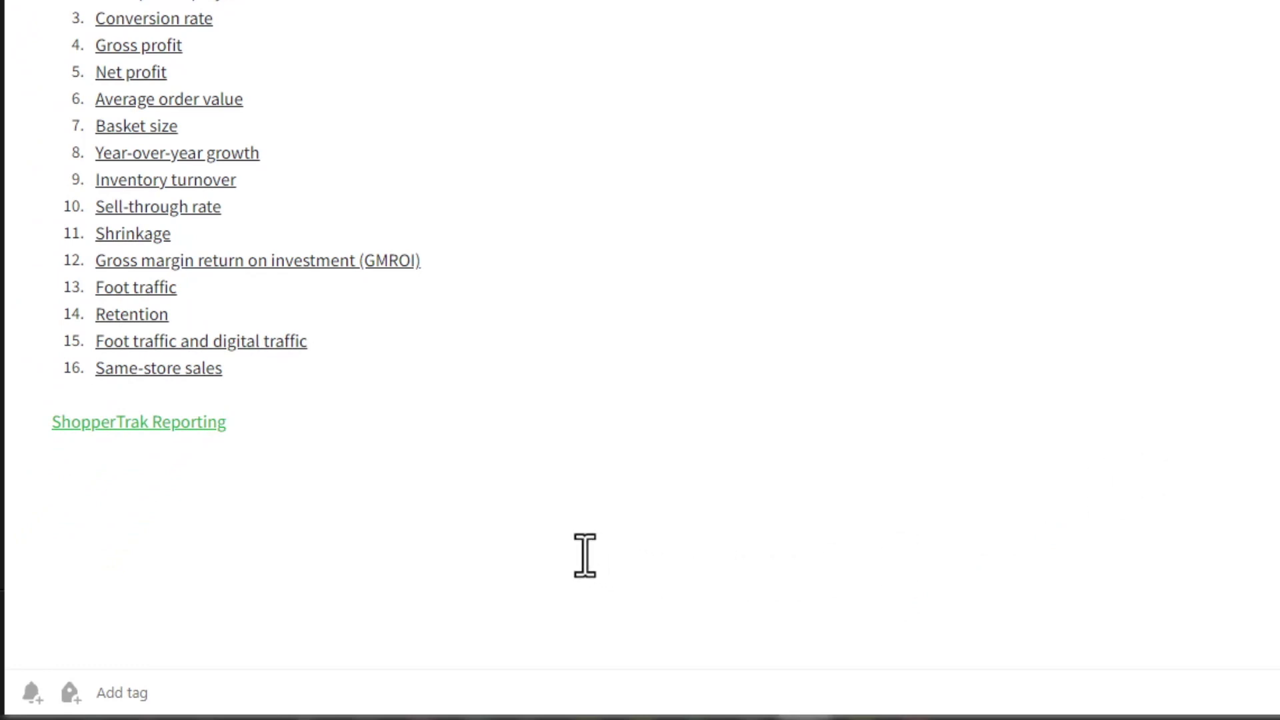
Convert the ShopperTrak Reporting link into a preview card.
{"action": "mouse_move", "coordinate": [182, 430]}
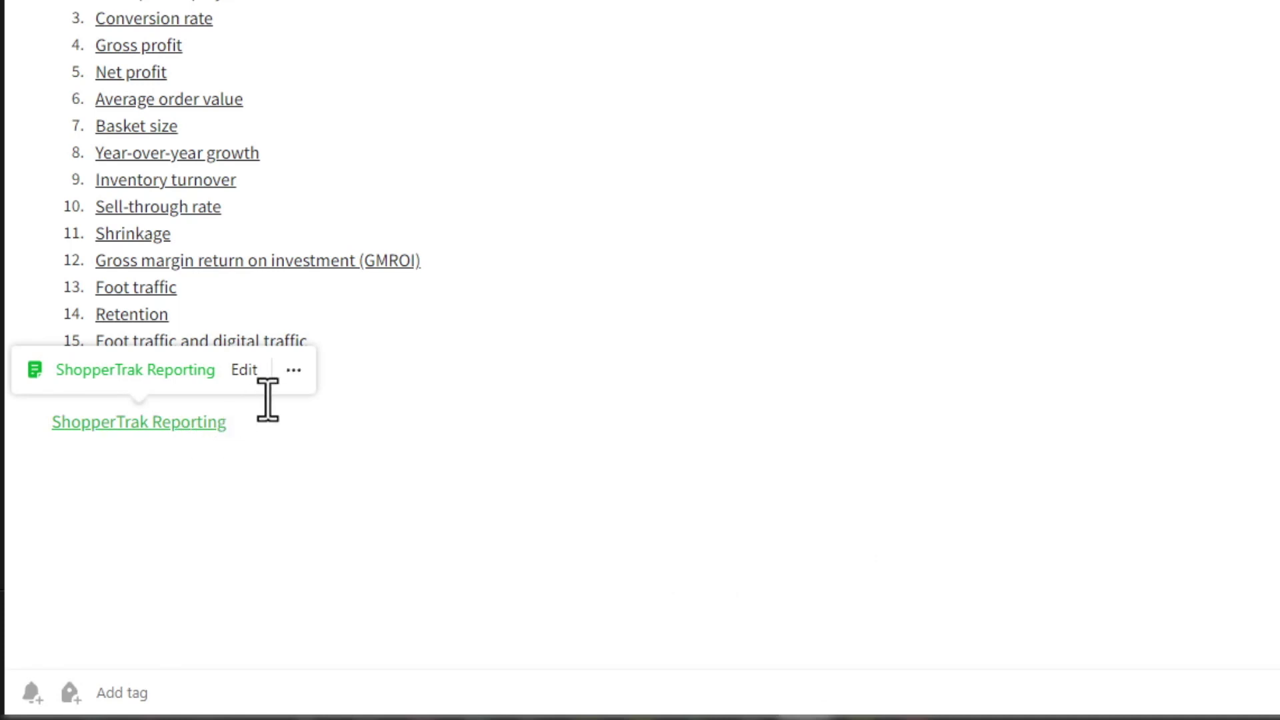
{"action": "left_click", "coordinate": [293, 371]}
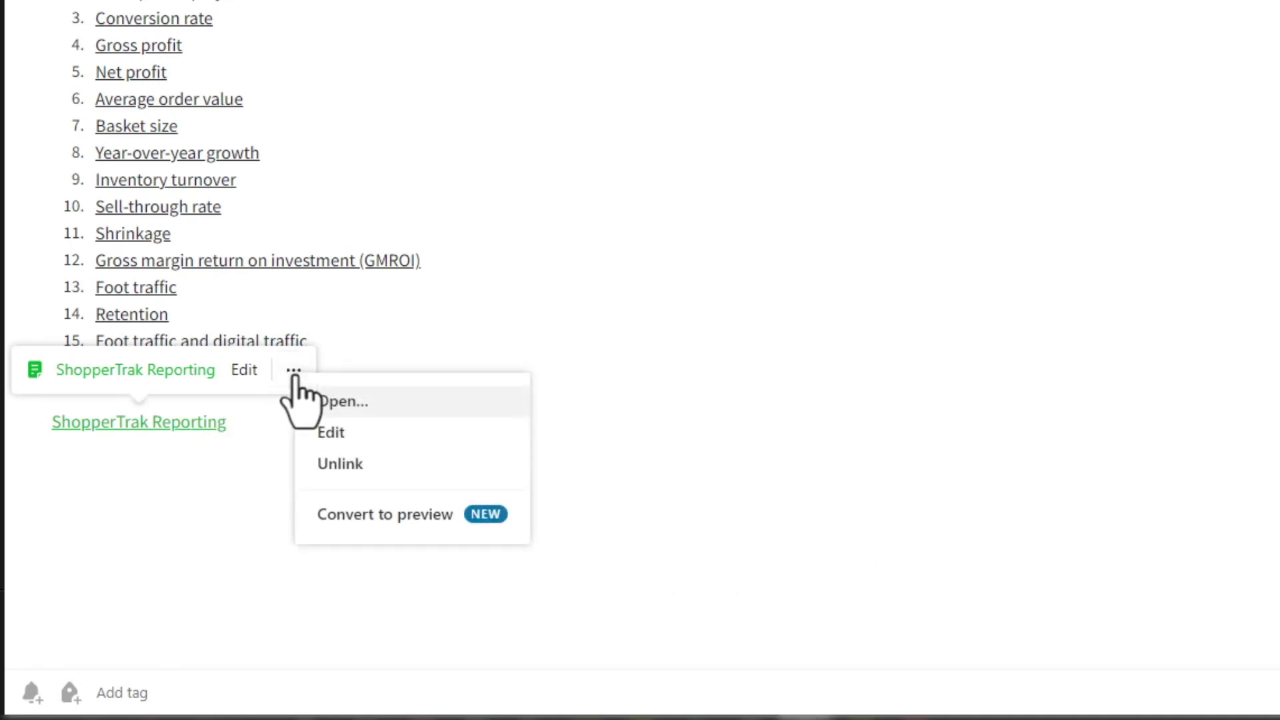
{"action": "left_click", "coordinate": [411, 533]}
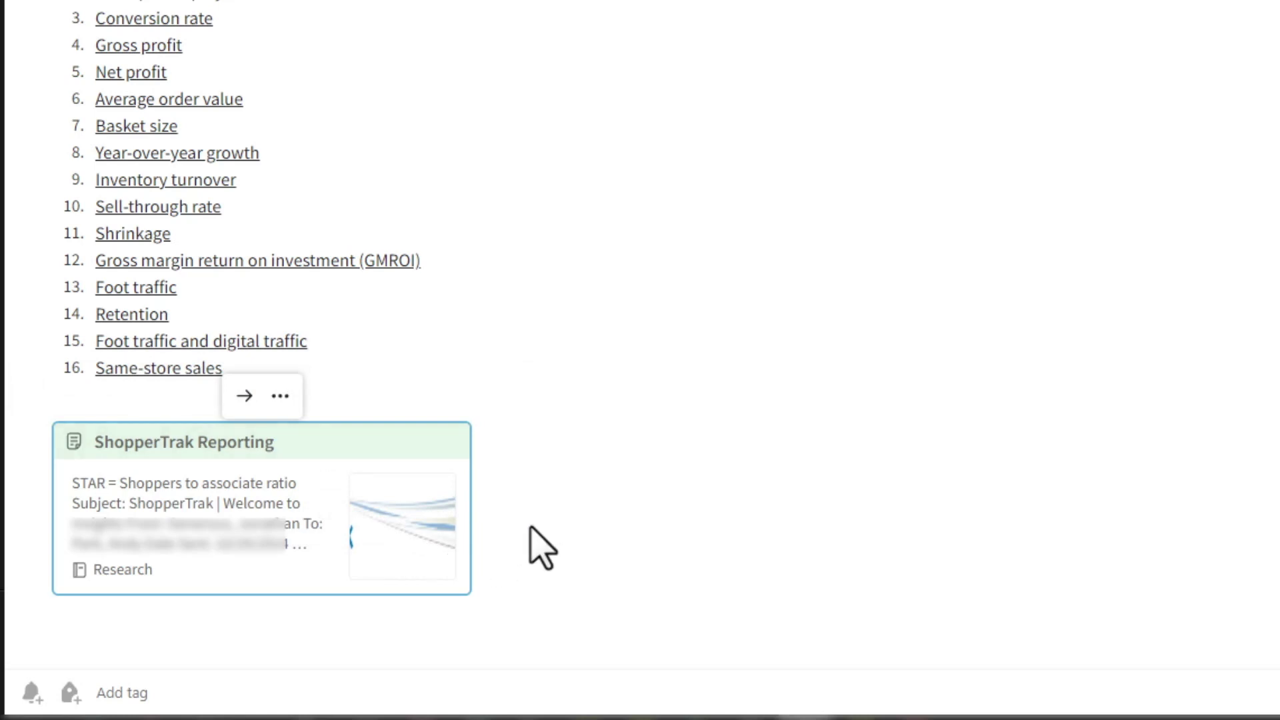
Open ShopperTrak Reporting, check its single backlink, and return to Retail KPIs through it.
{"action": "left_click", "coordinate": [303, 505]}
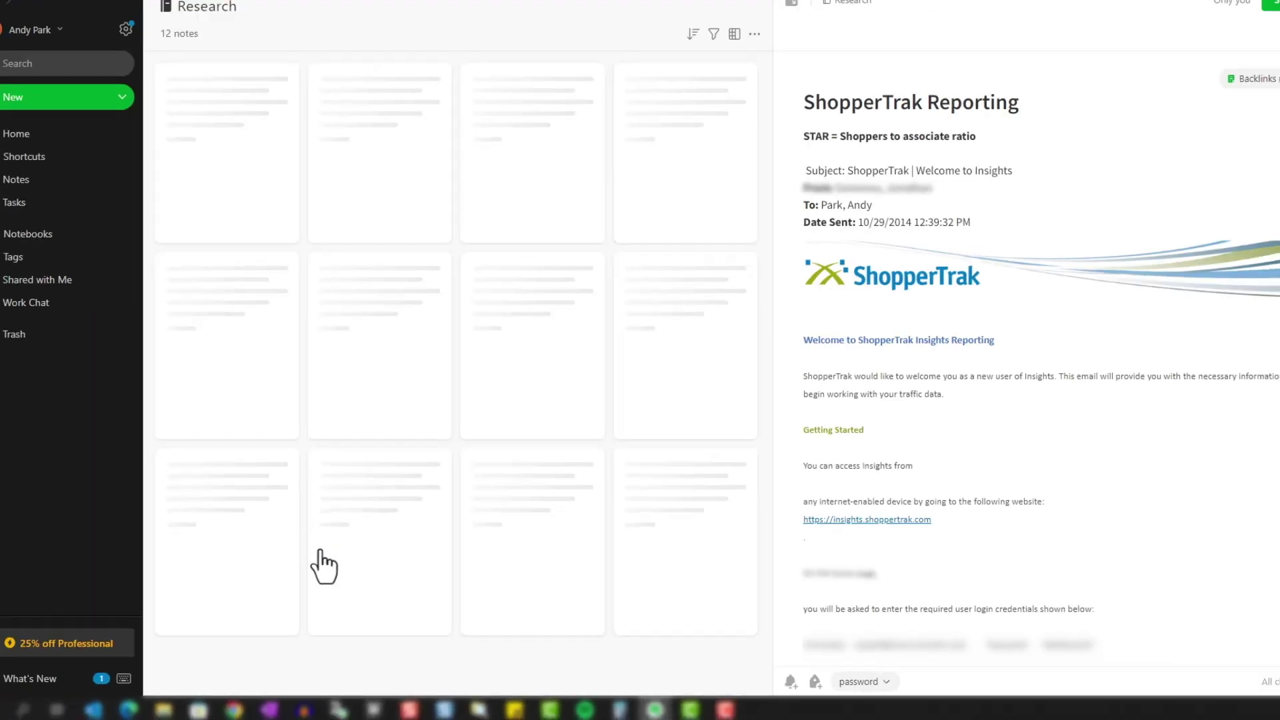
{"action": "double_click", "coordinate": [524, 565]}
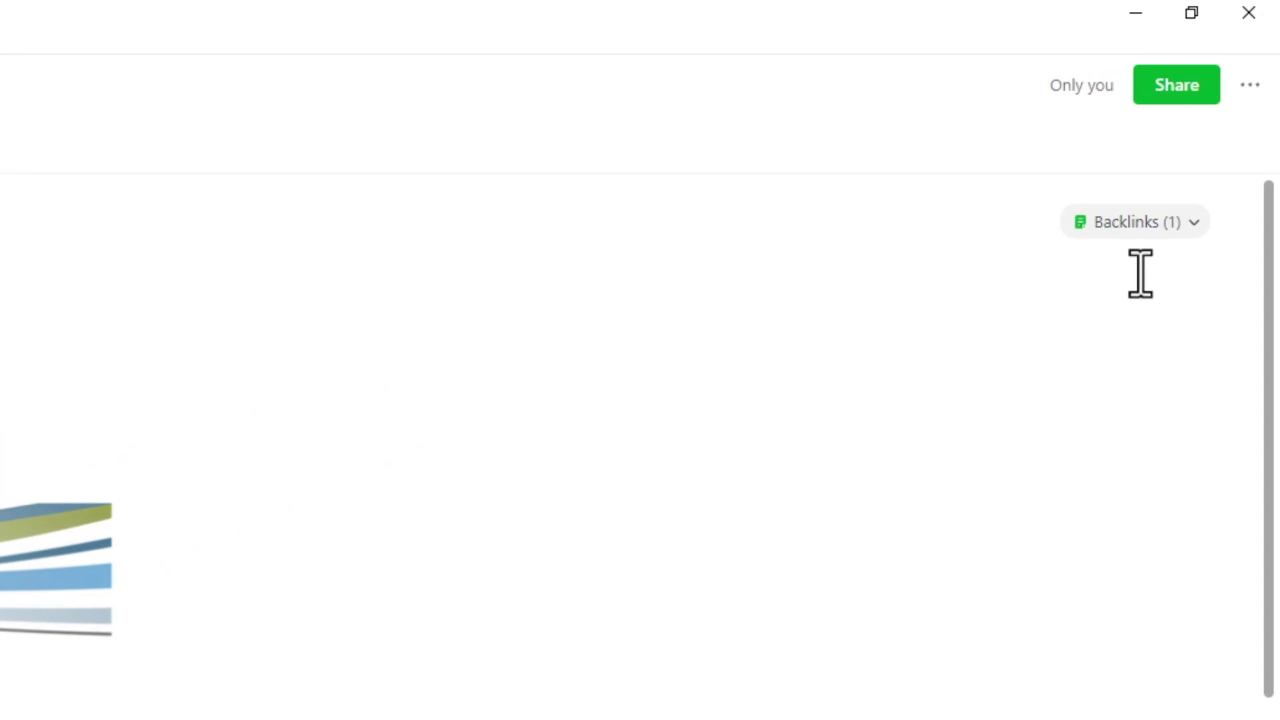
{"action": "left_click", "coordinate": [1187, 226]}
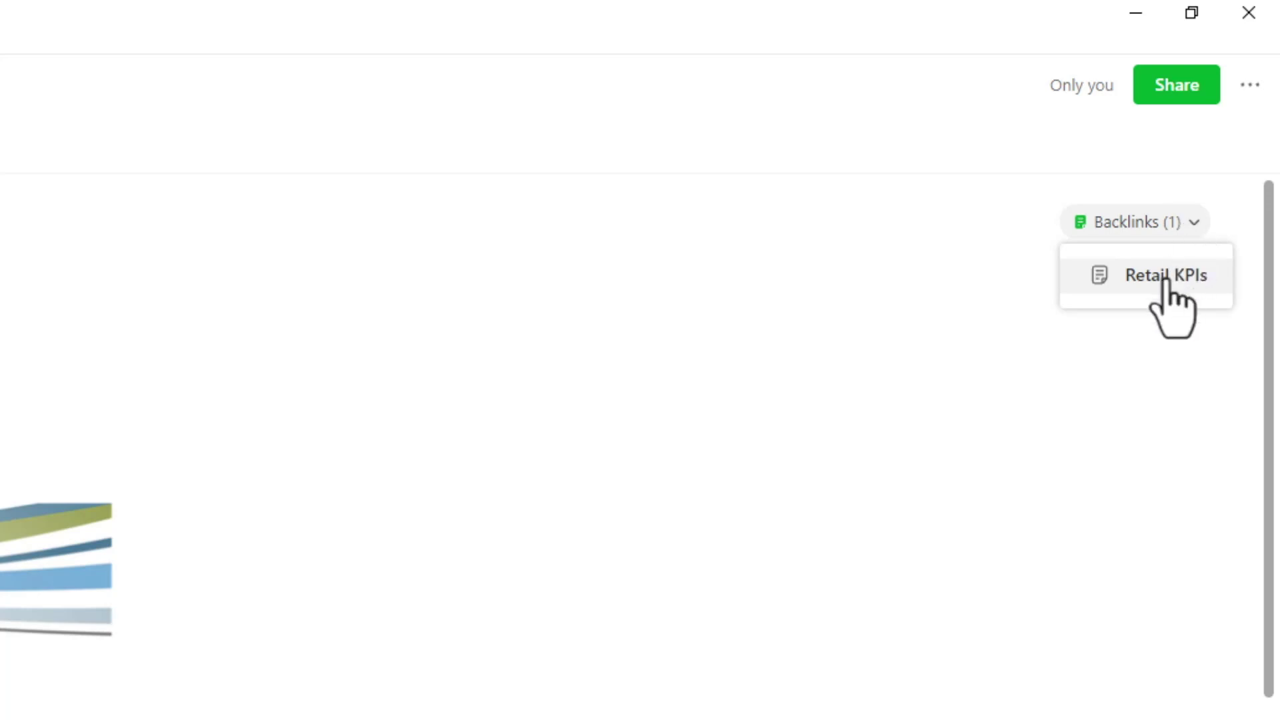
{"action": "left_click", "coordinate": [1162, 262]}
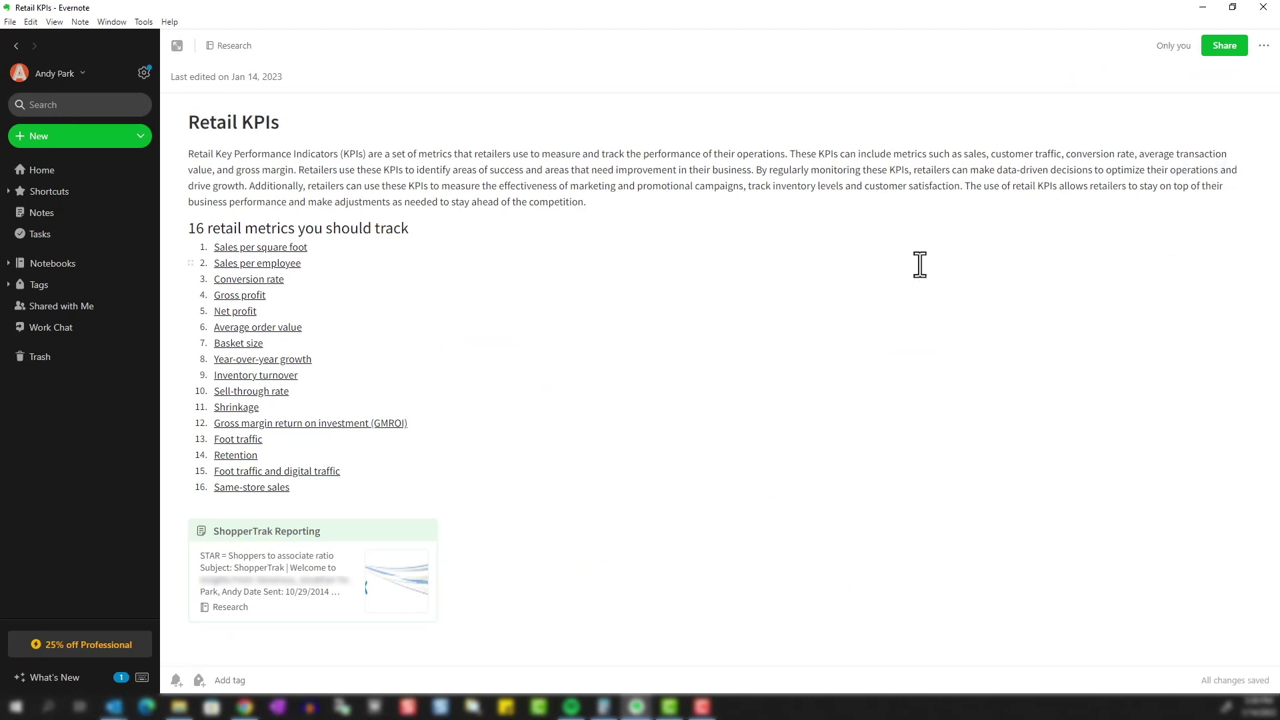
Insert a note link to NEW_ris_RetailNext_v6 below the ShopperTrak Reporting card.
{"action": "key", "text": "ctrl+alt+f"}
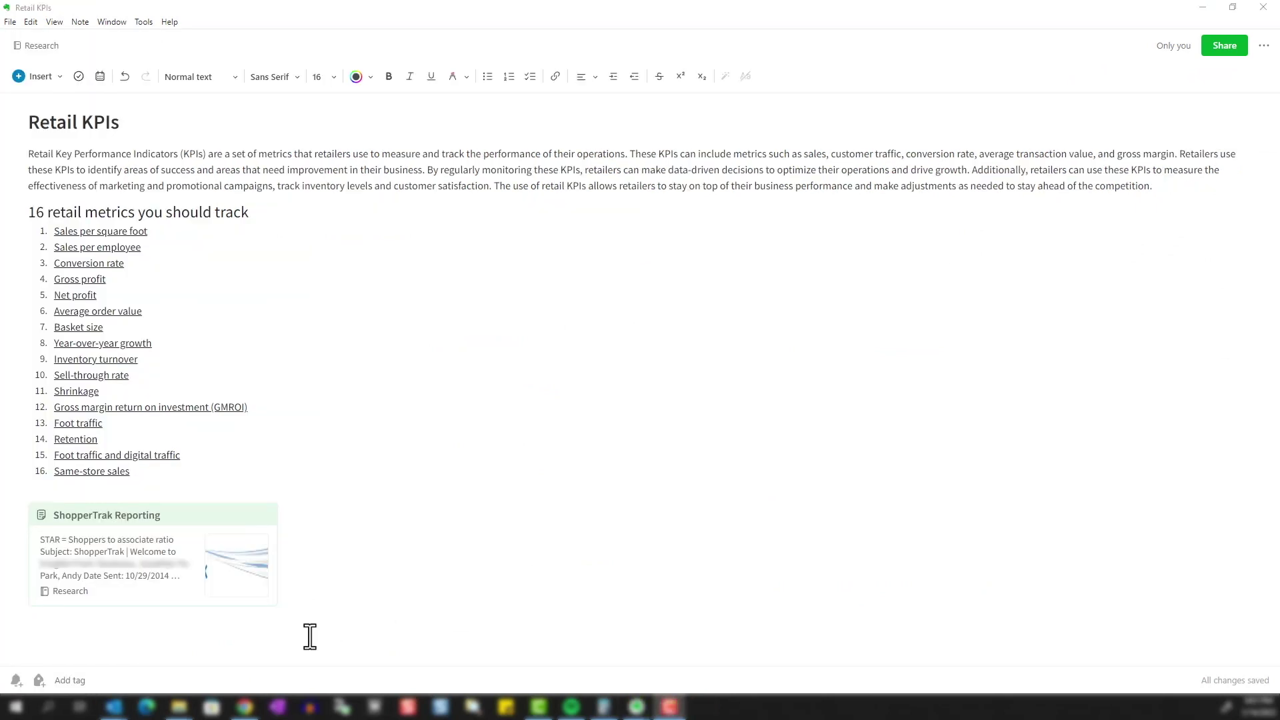
{"action": "left_click", "coordinate": [57, 637]}
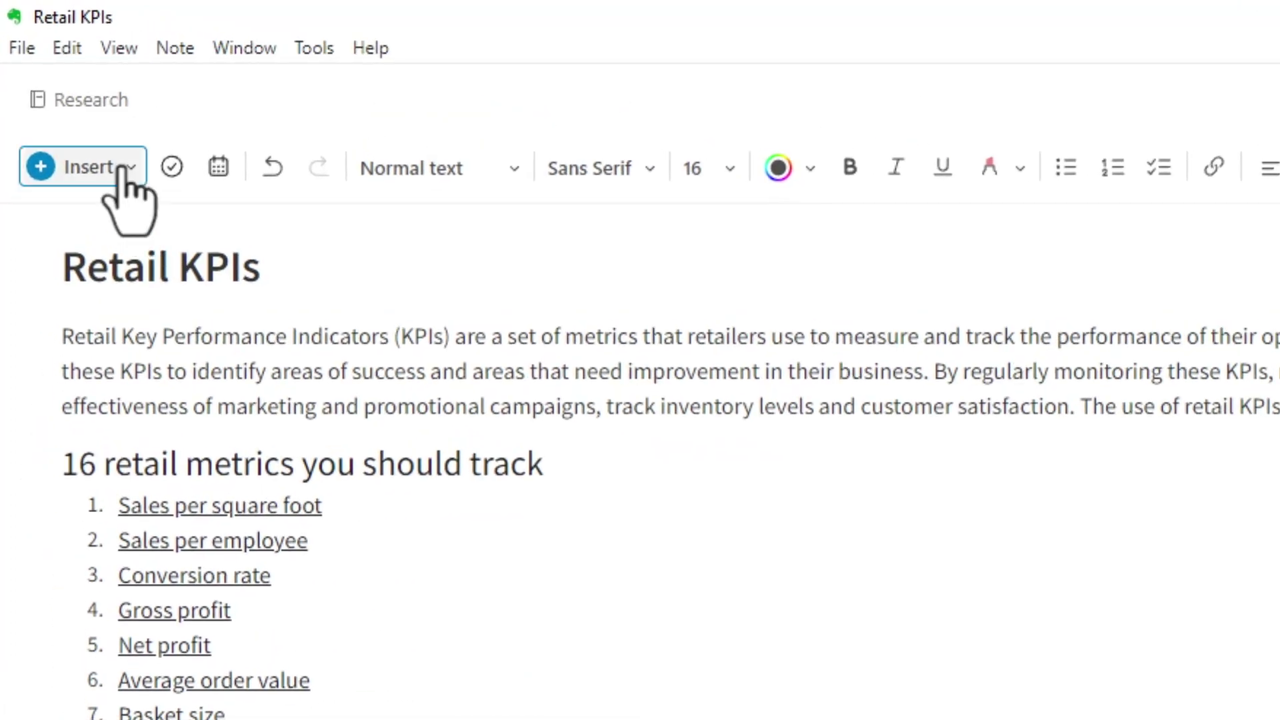
{"action": "left_click", "coordinate": [122, 167]}
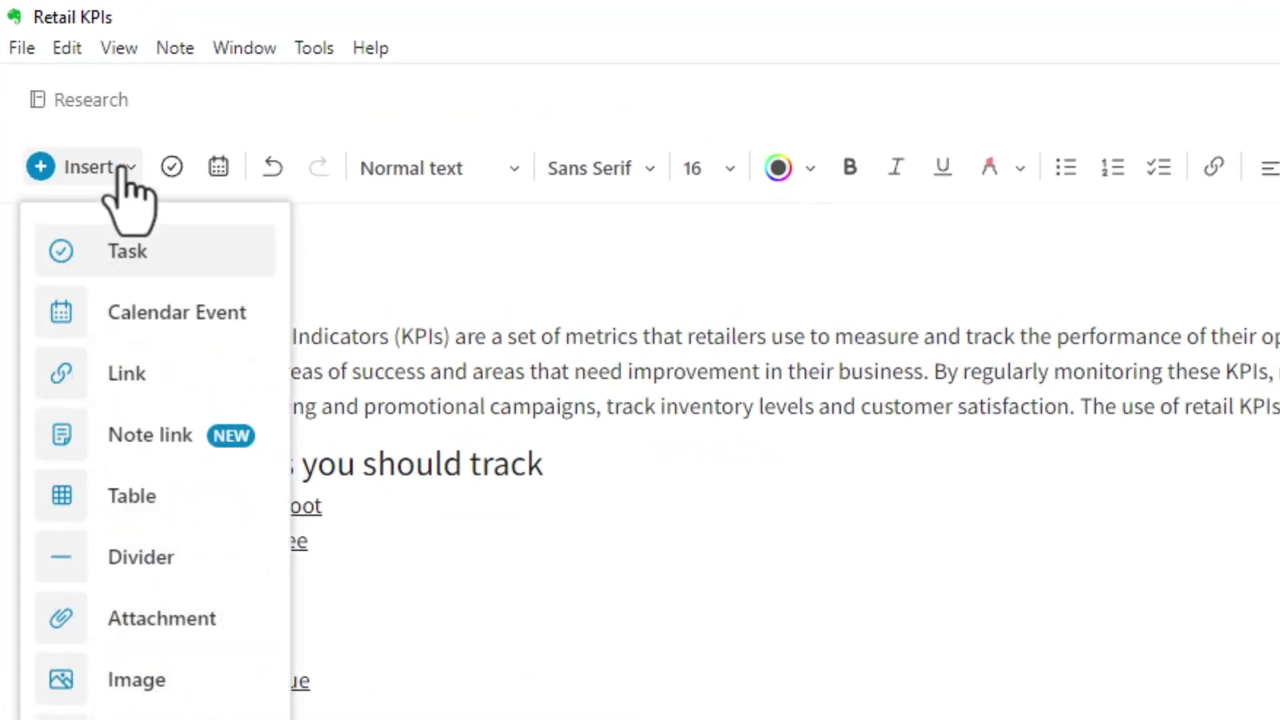
{"action": "key", "text": "Escape"}
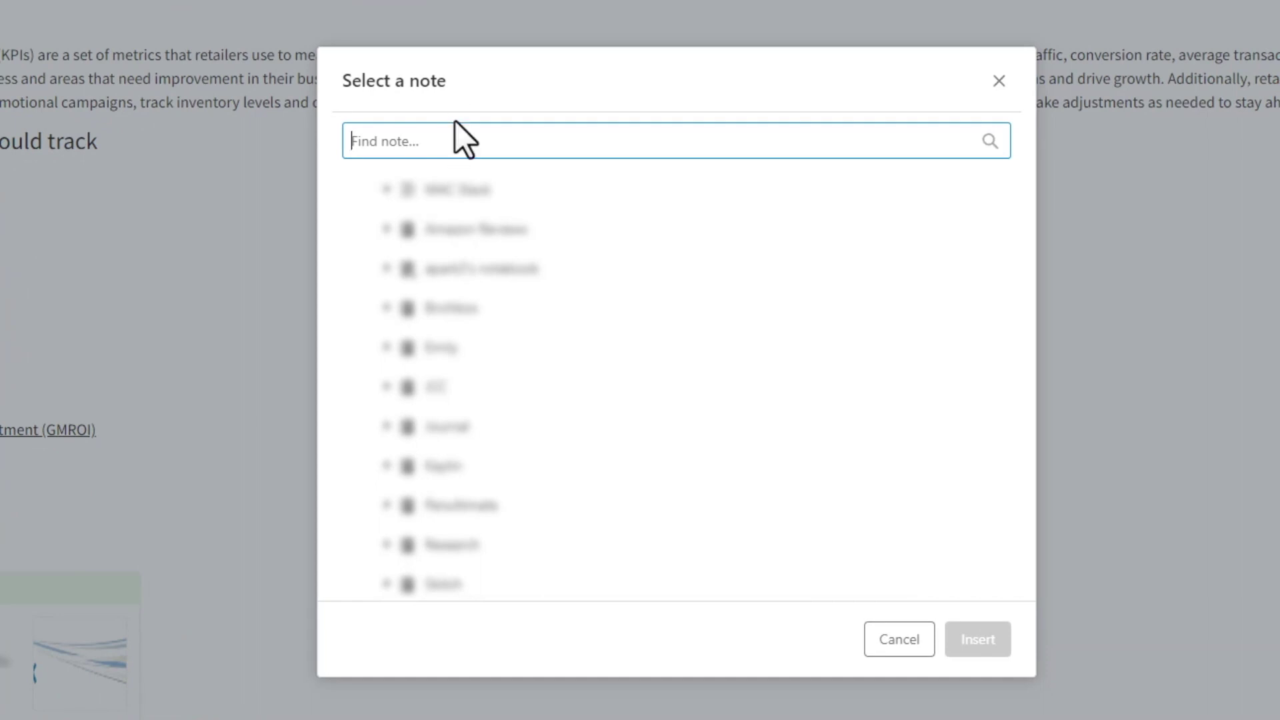
{"action": "type", "text": "retailnext"}
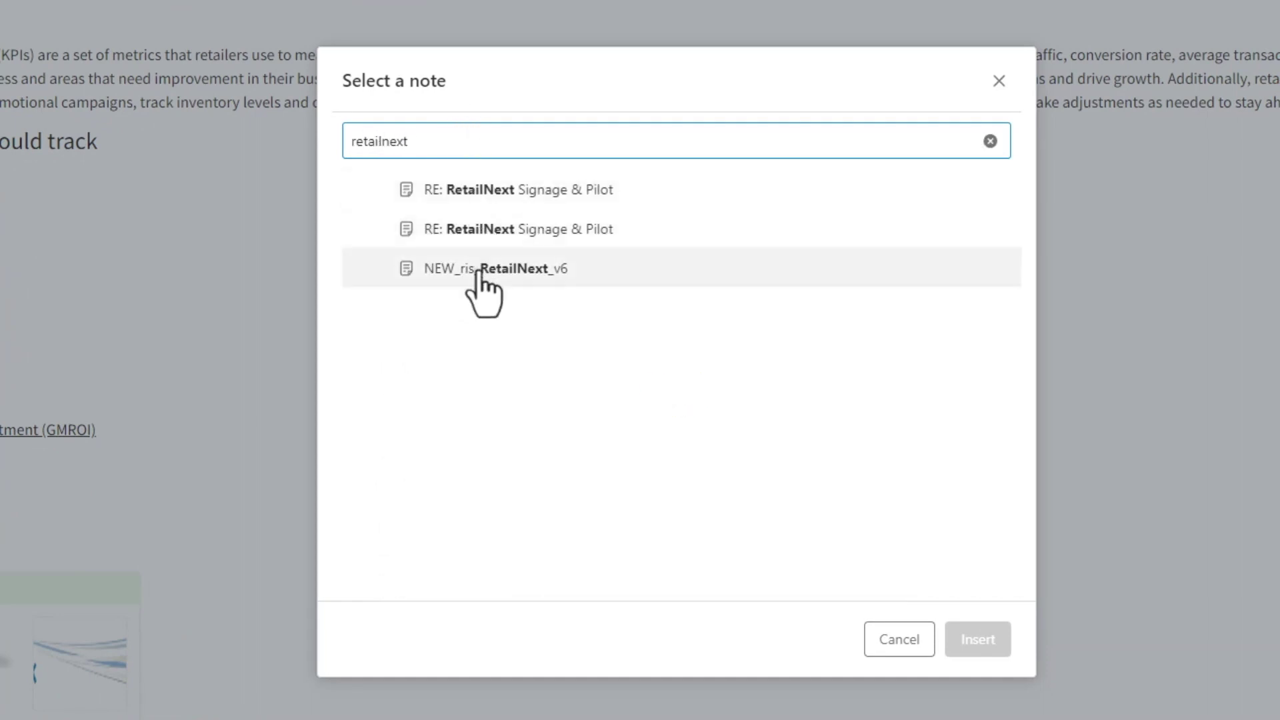
{"action": "left_click", "coordinate": [474, 268]}
{"action": "left_click", "coordinate": [977, 639]}
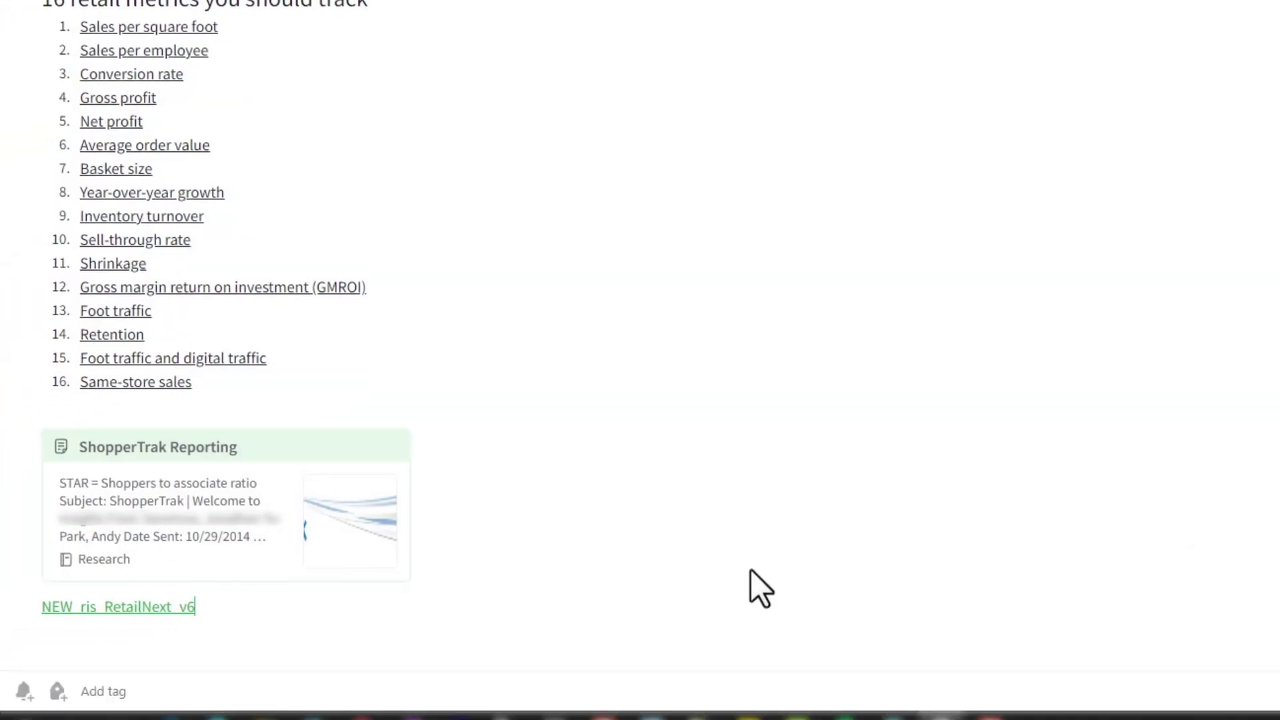
Convert the NEW_ris_RetailNext_v6 link into a preview card.
{"action": "mouse_move", "coordinate": [126, 608]}
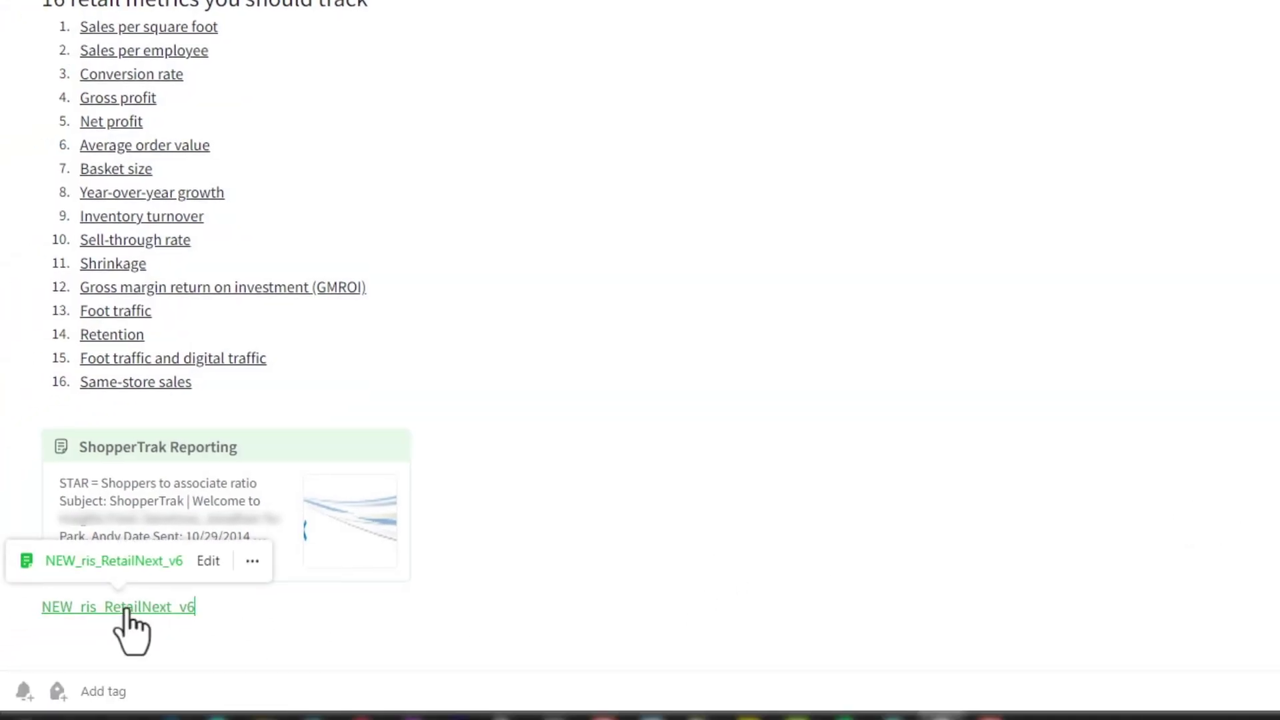
{"action": "left_click", "coordinate": [259, 563]}
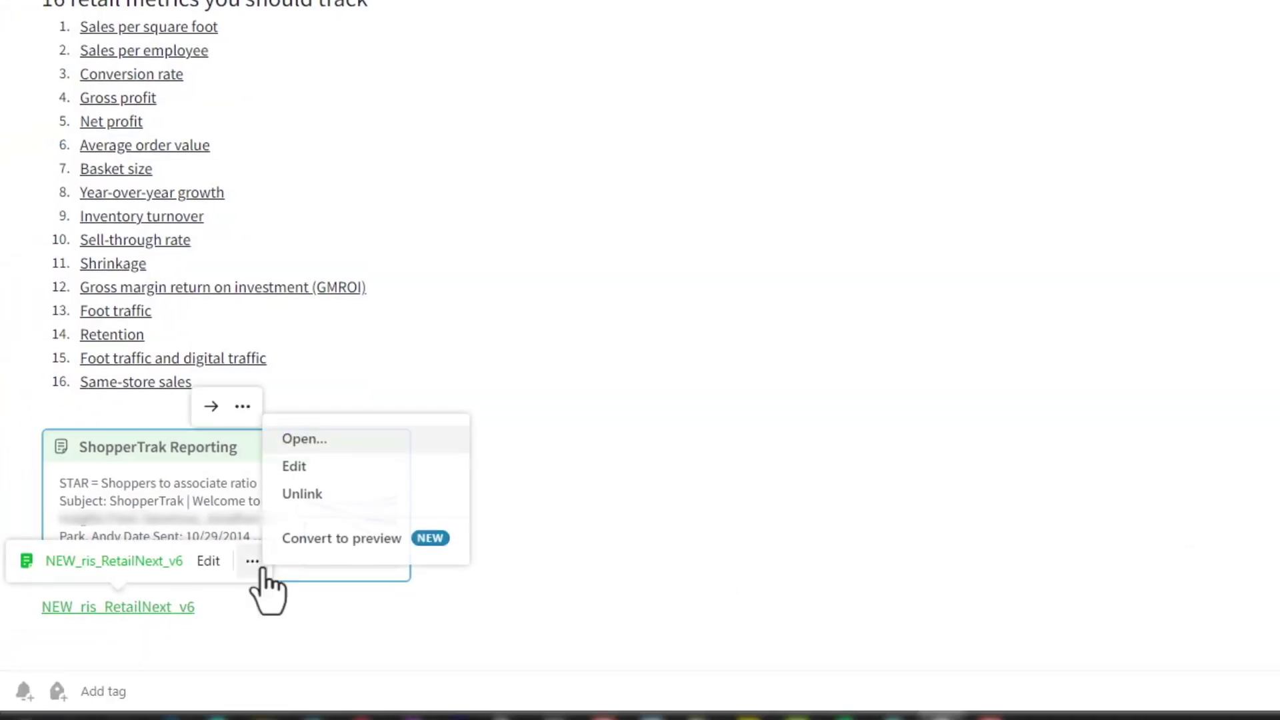
{"action": "left_click", "coordinate": [382, 539]}
{"action": "scroll", "coordinate": [531, 534], "scroll_direction": "down", "scroll_amount": 2}
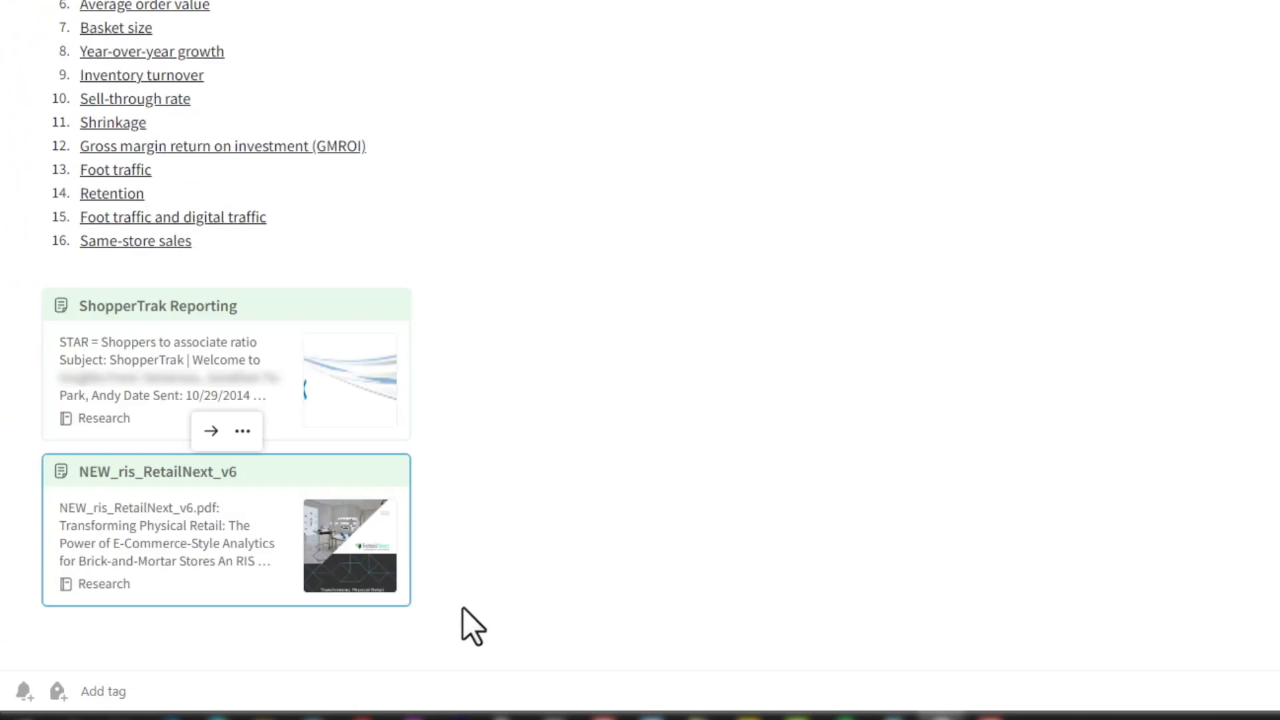
{"action": "left_click", "coordinate": [219, 537]}
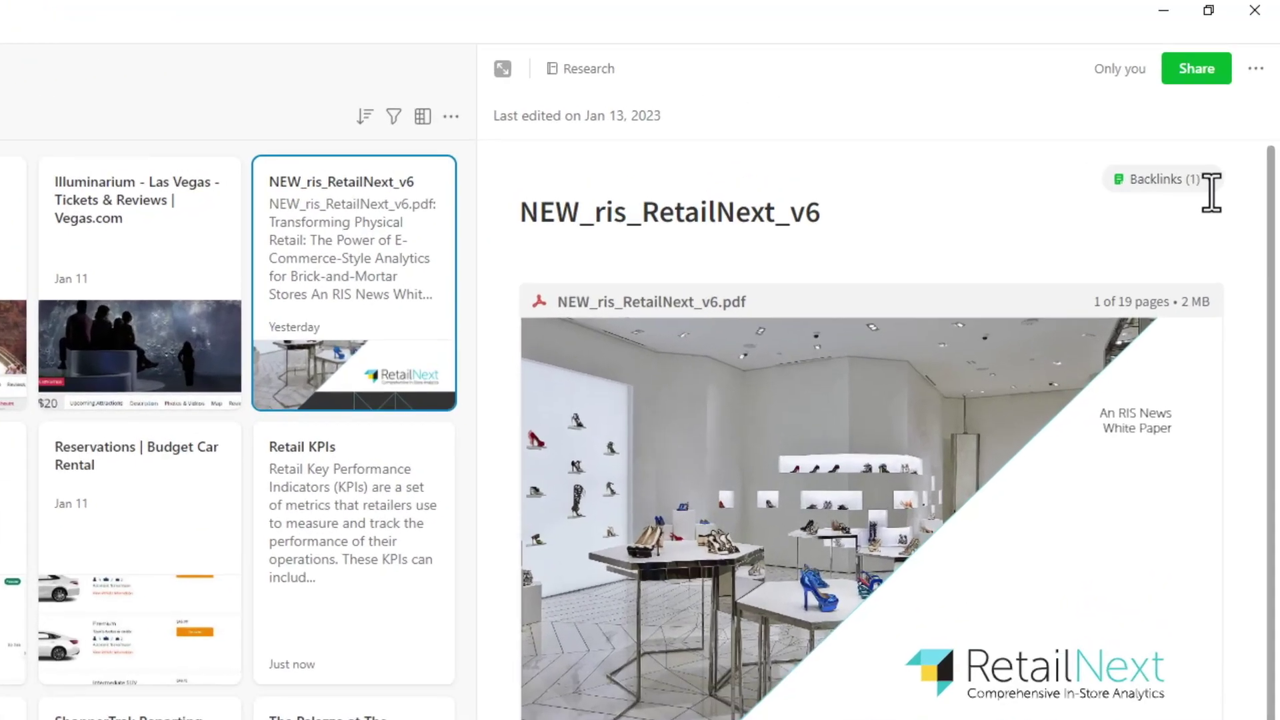
{"action": "left_click", "coordinate": [1225, 119]}
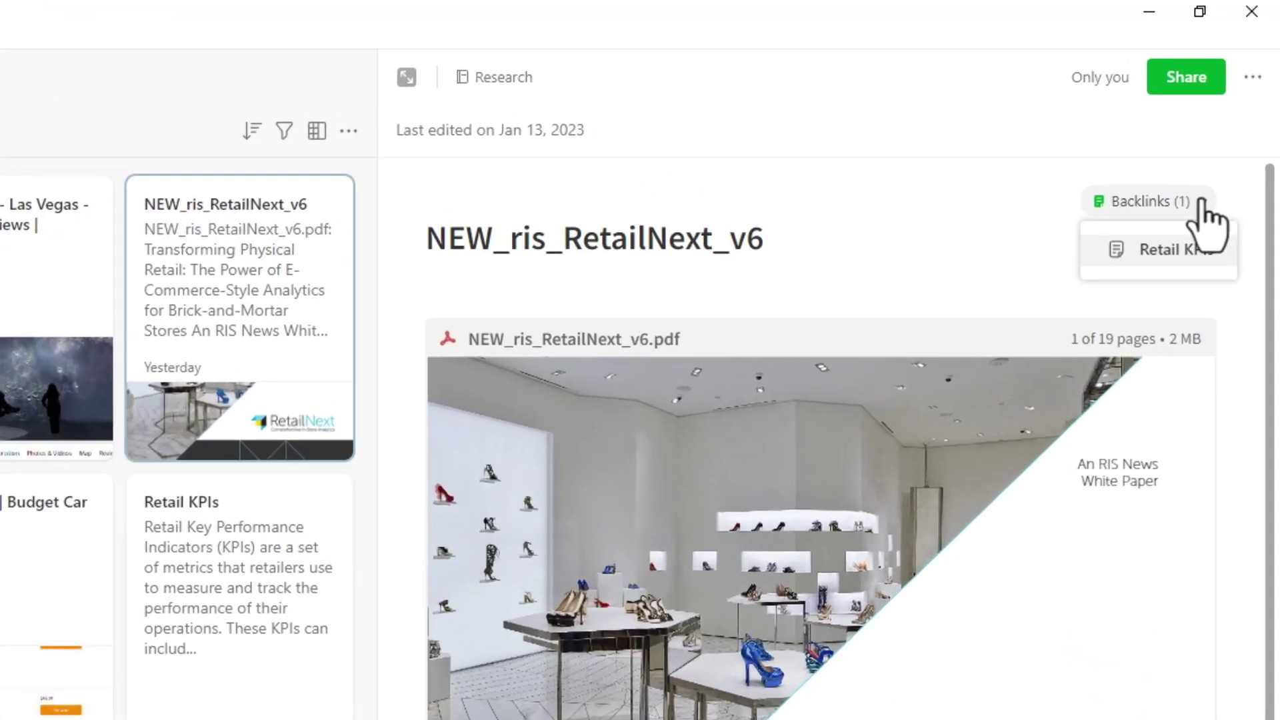
{"action": "left_click", "coordinate": [1175, 254]}
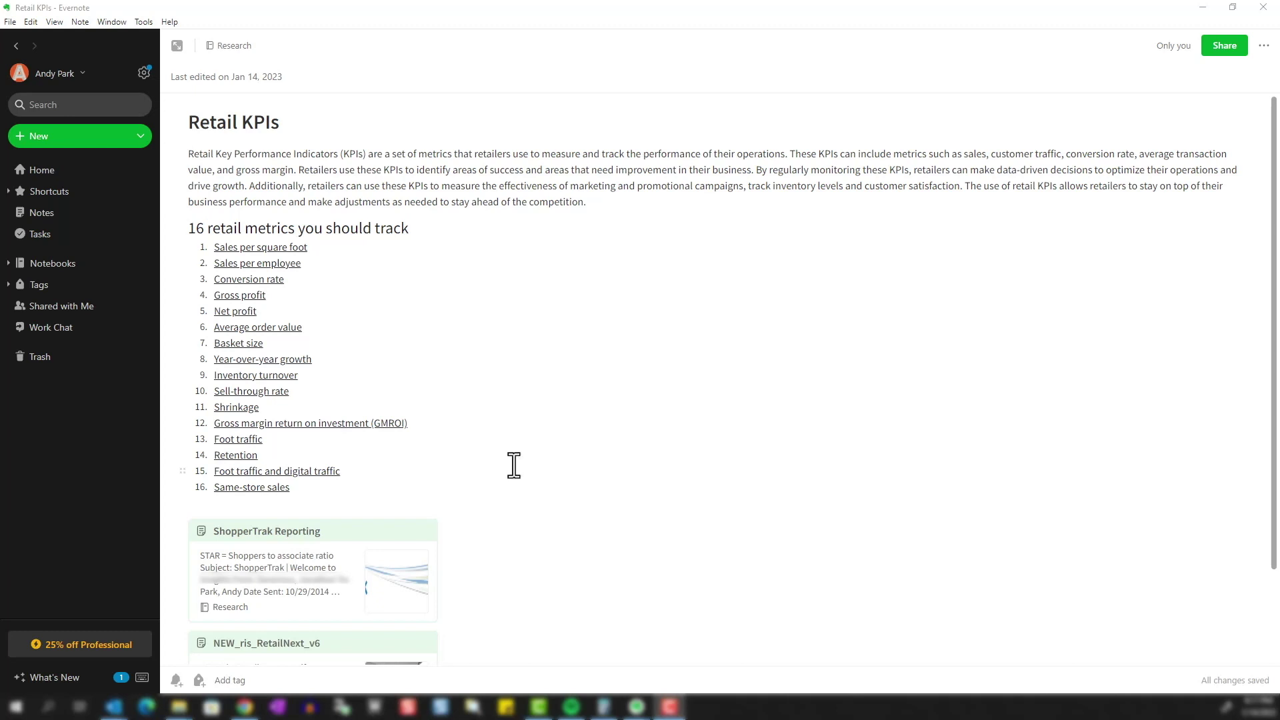
{"action": "scroll", "coordinate": [491, 532], "scroll_direction": "down", "scroll_amount": 1}
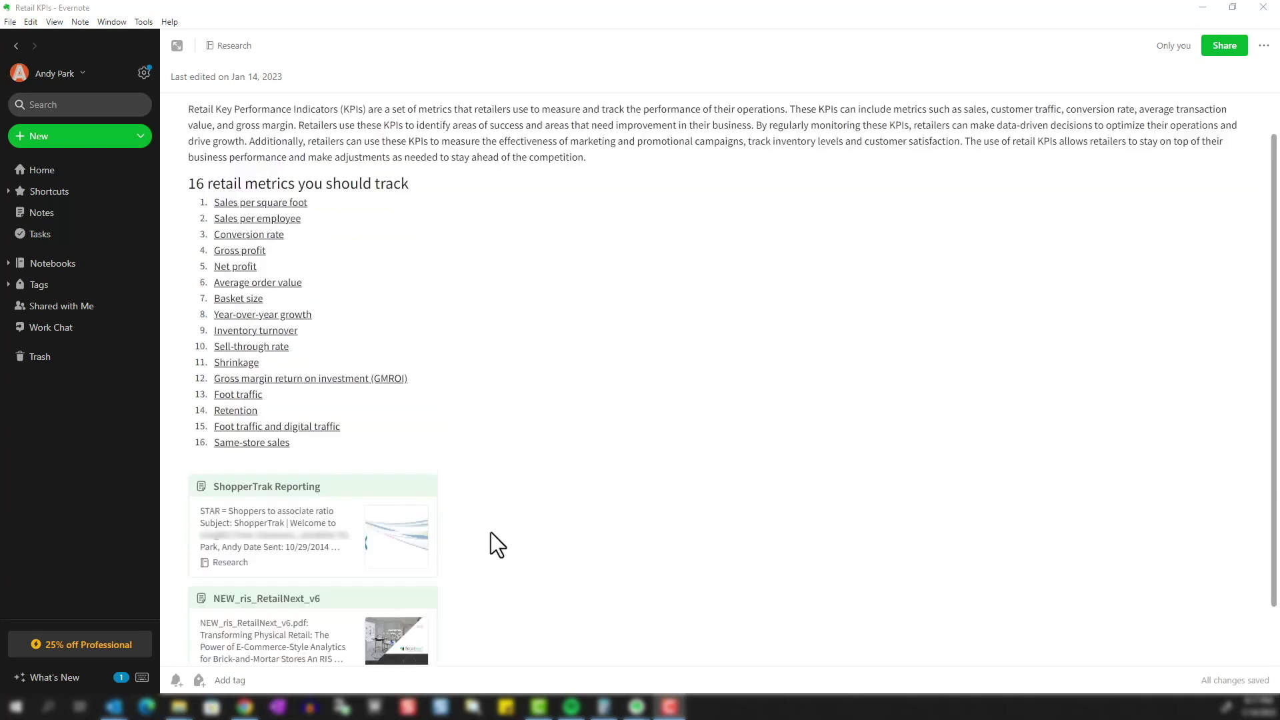
{"action": "left_click", "coordinate": [327, 619]}
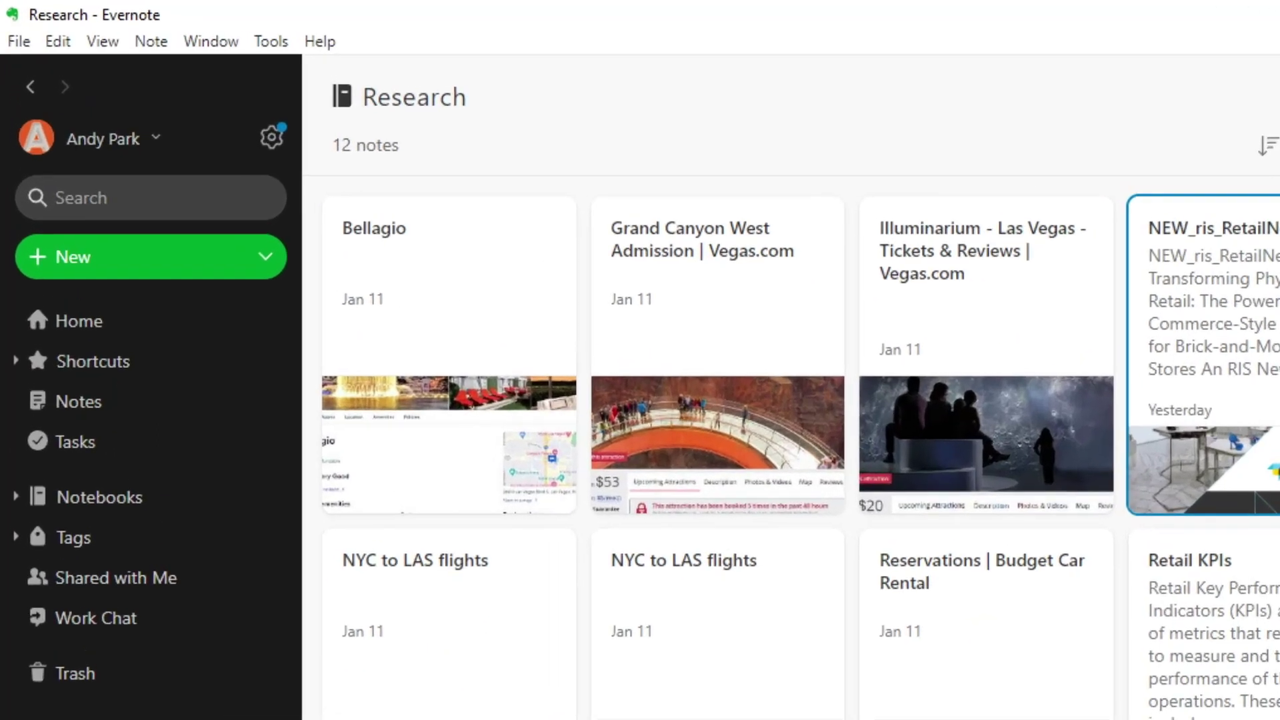
Search for 'transform' and open the Retail Transformation note in its own window.
{"action": "left_click", "coordinate": [142, 201]}
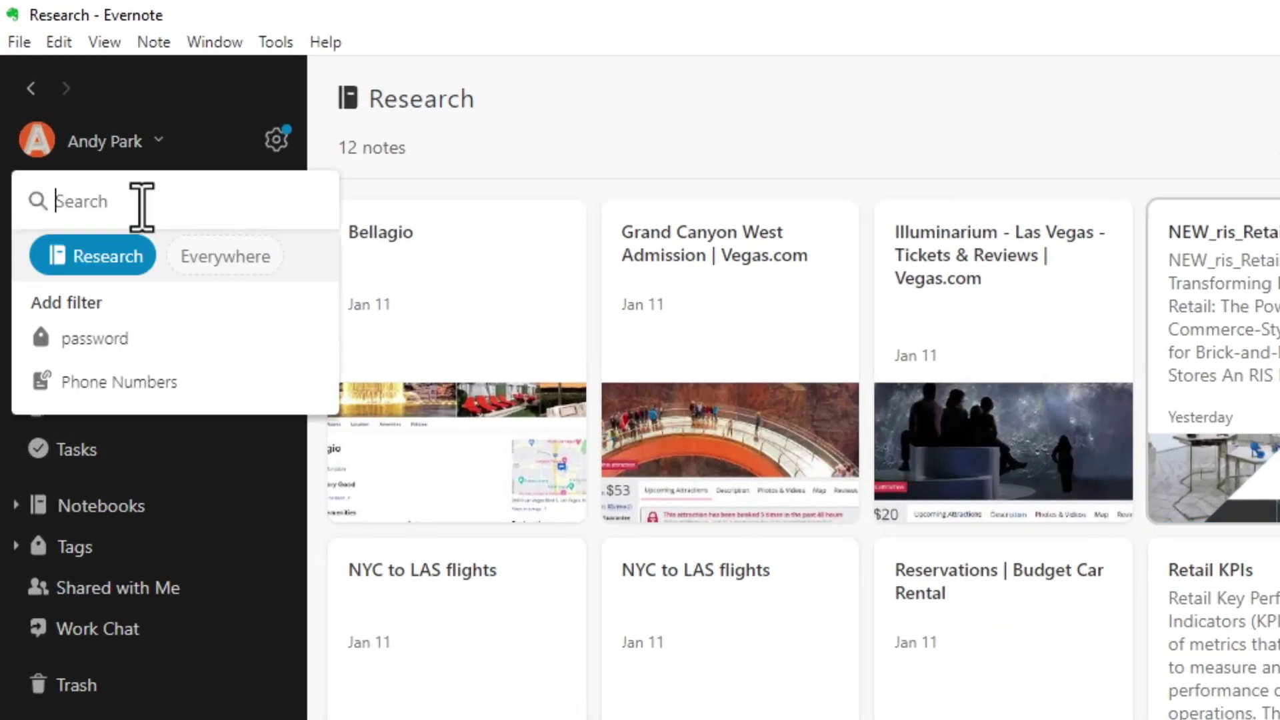
{"action": "type", "text": "transforma"}
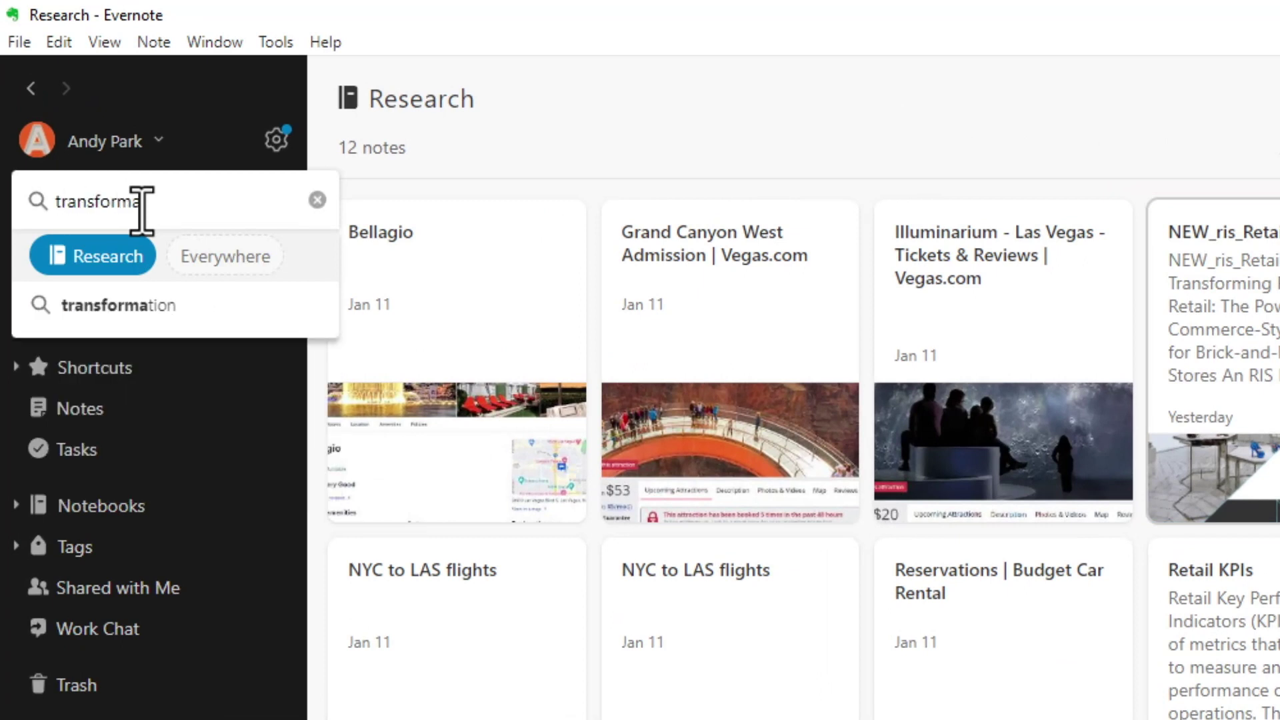
{"action": "left_click", "coordinate": [134, 302]}
{"action": "double_click", "coordinate": [485, 445]}
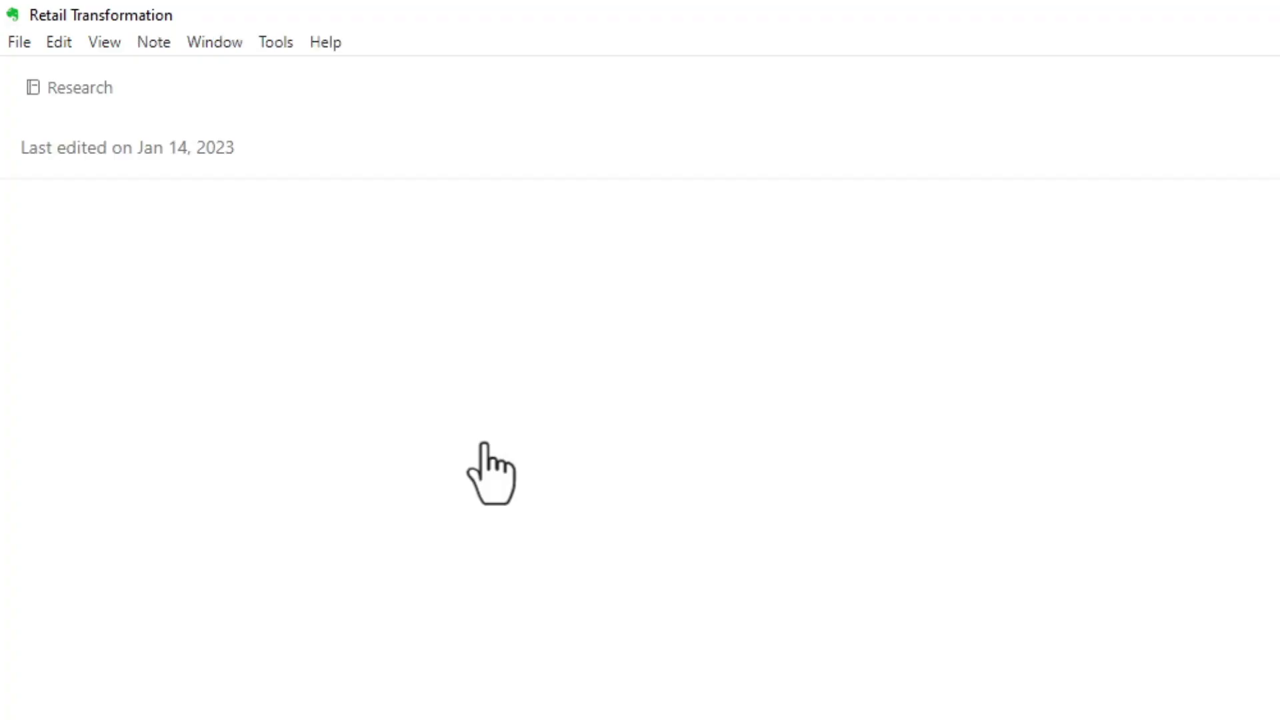
Insert a note link to NEW_ris_RetailNext_v6 on the empty line below the paragraph.
{"action": "left_click", "coordinate": [429, 480]}
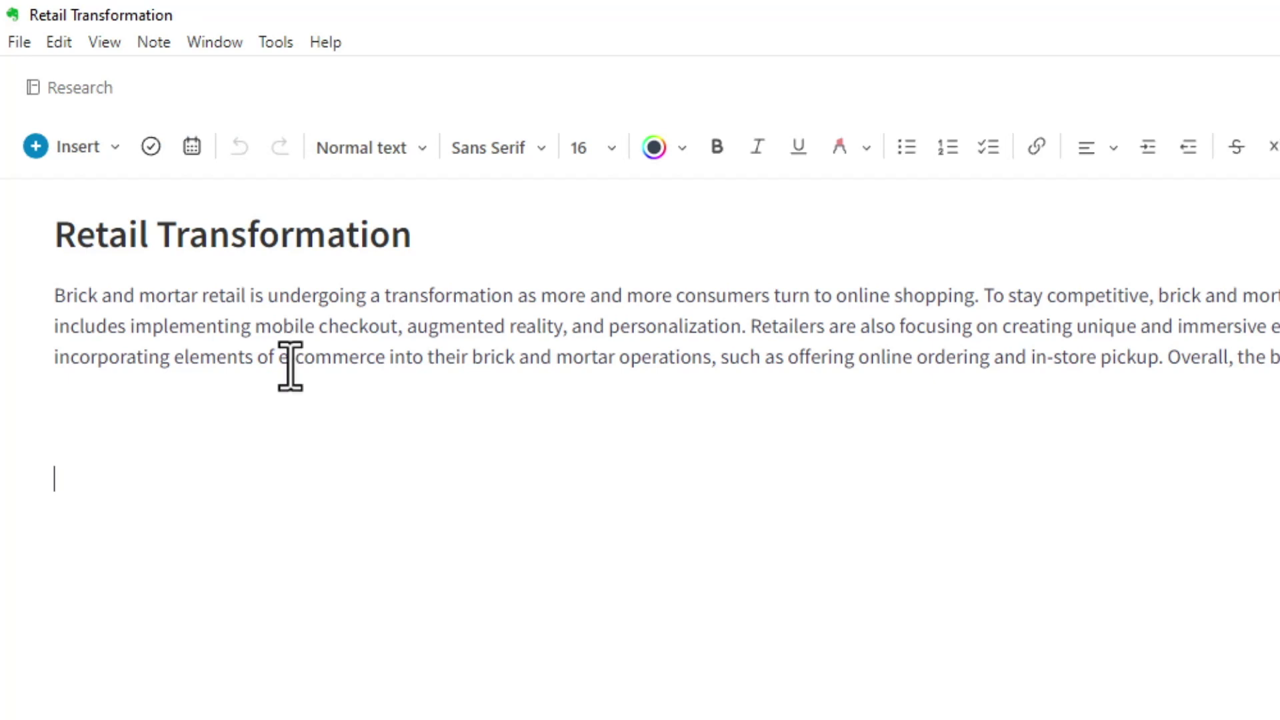
{"action": "left_click", "coordinate": [103, 150]}
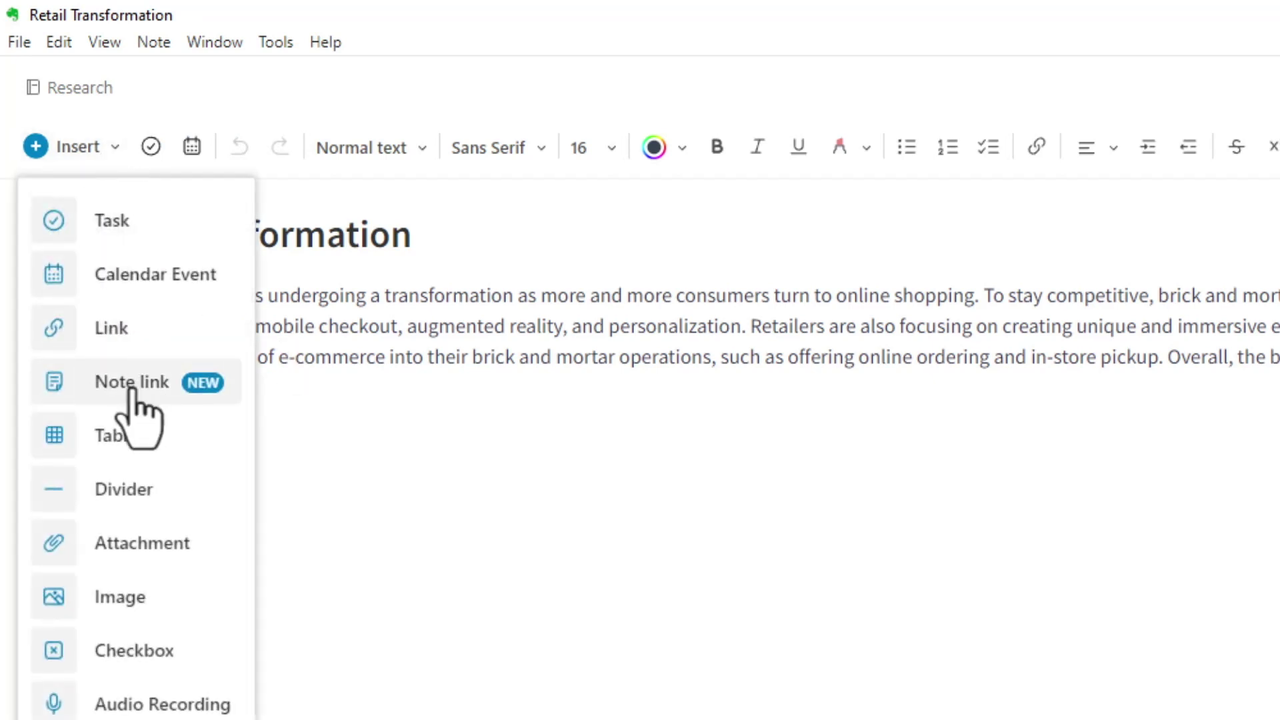
{"action": "left_click", "coordinate": [134, 416]}
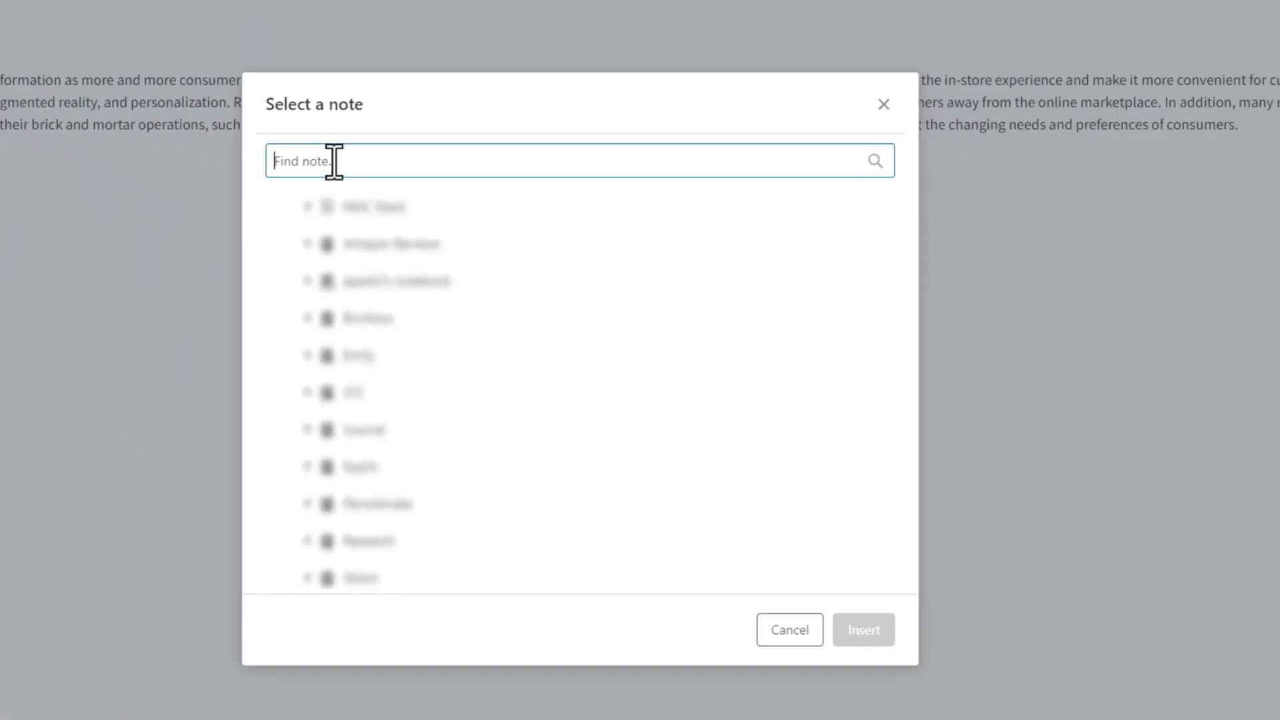
{"action": "type", "text": "retailnex"}
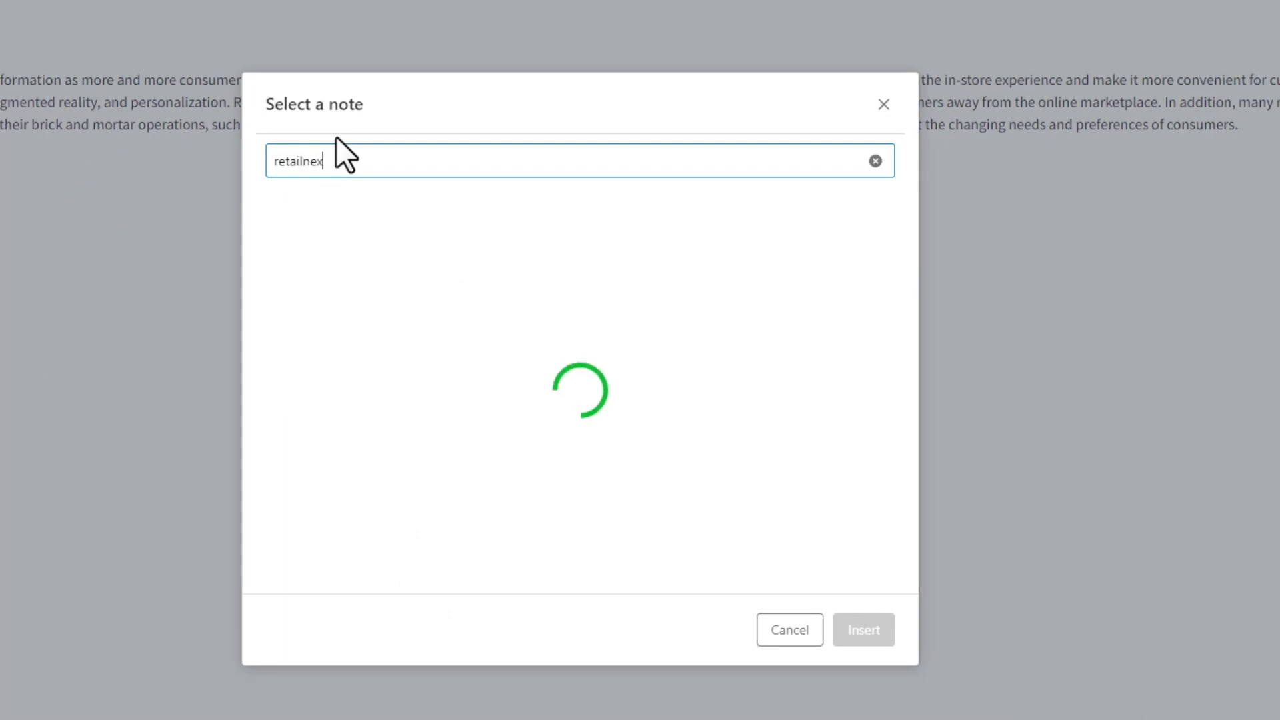
{"action": "type", "text": "t"}
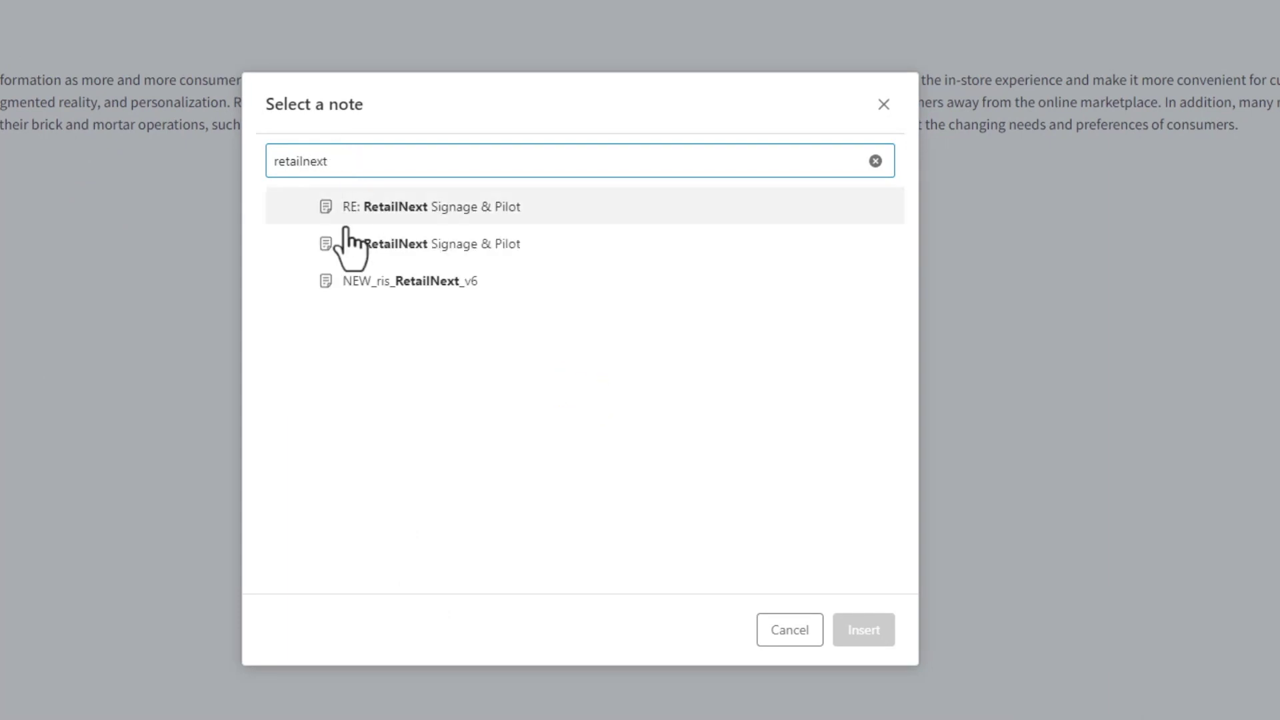
{"action": "left_click", "coordinate": [346, 281]}
{"action": "left_click", "coordinate": [862, 632]}
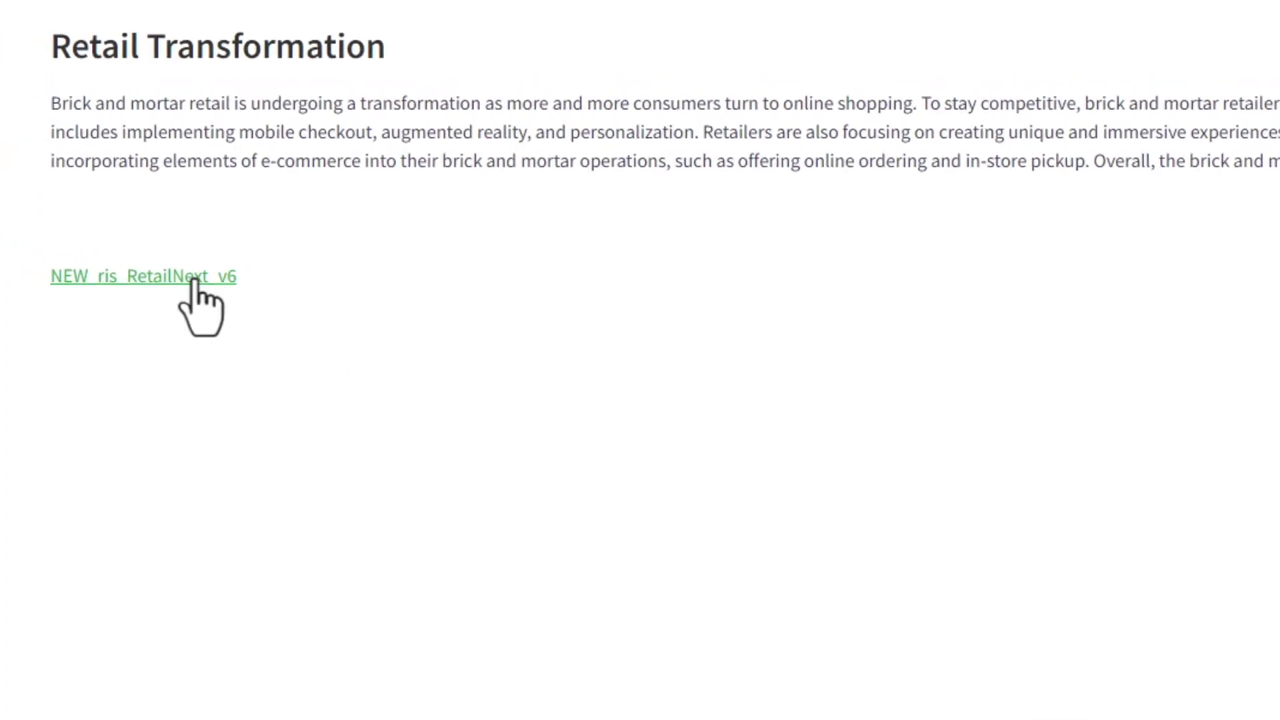
Convert the NEW_ris_RetailNext_v6 link into a preview card.
{"action": "mouse_move", "coordinate": [195, 280]}
{"action": "left_click", "coordinate": [308, 222]}
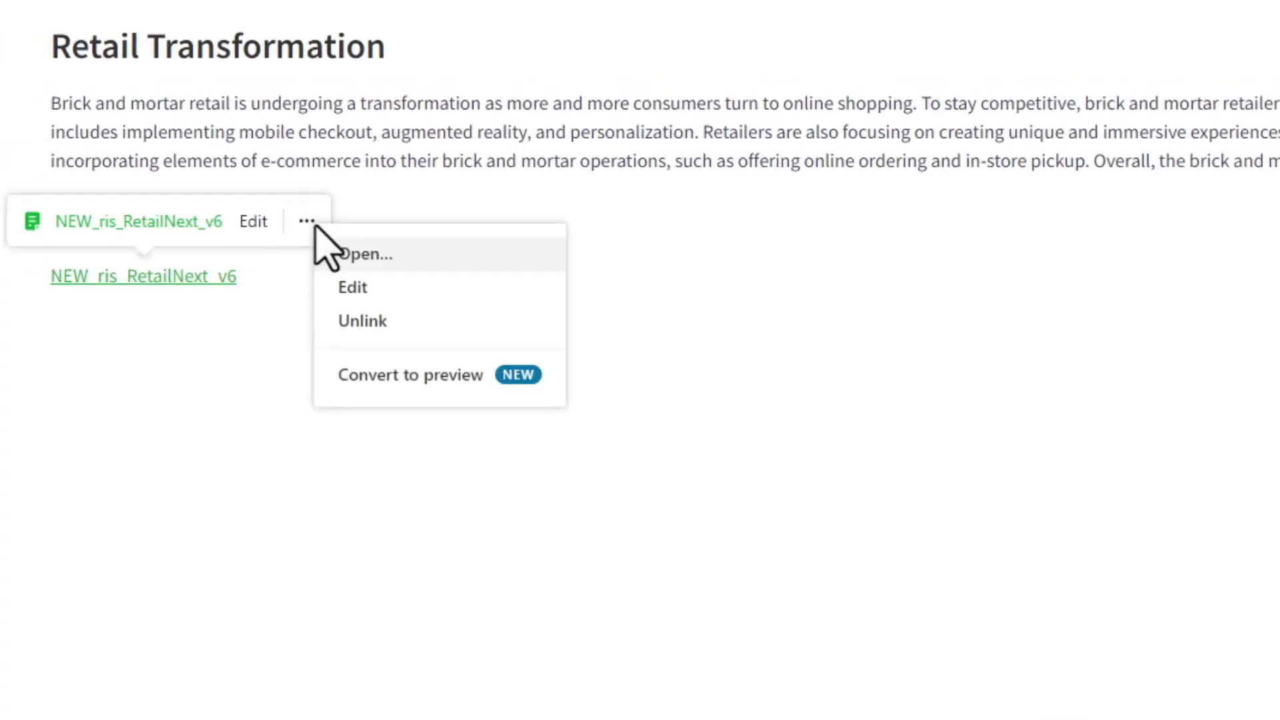
{"action": "left_click", "coordinate": [408, 382]}
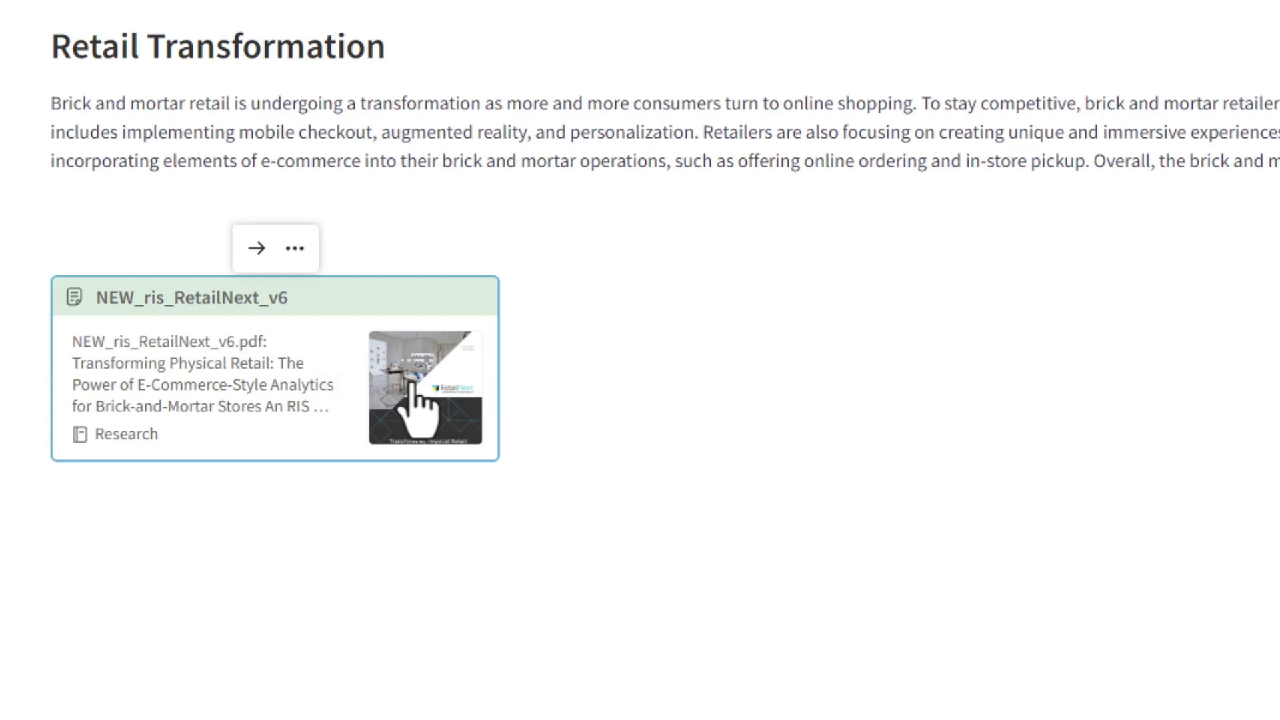
{"action": "left_click", "coordinate": [309, 400]}
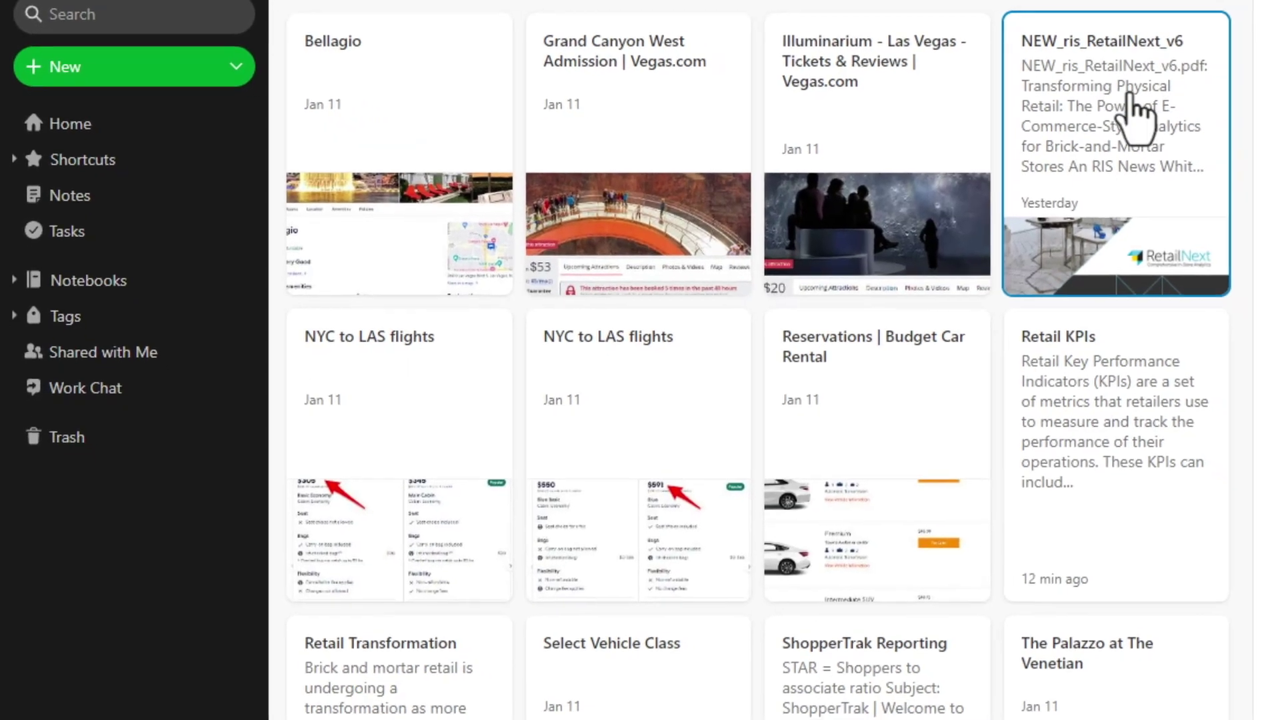
{"action": "double_click", "coordinate": [1105, 131]}
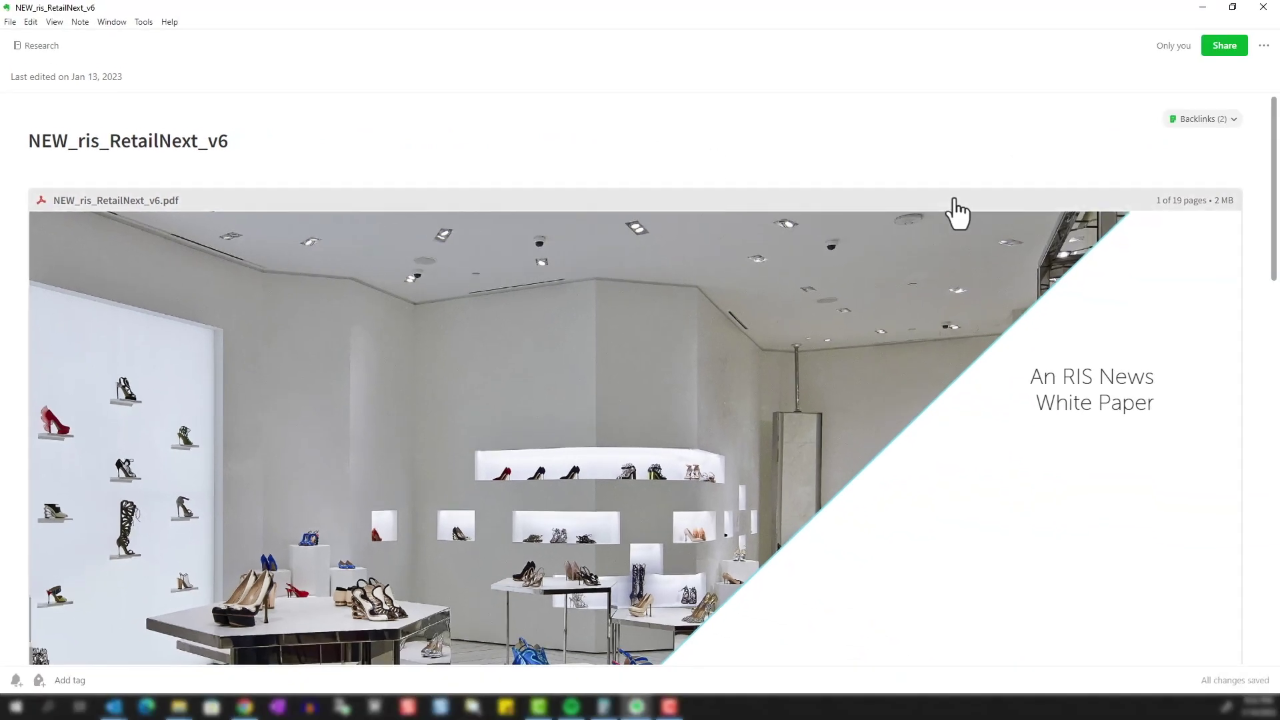
{"action": "left_click", "coordinate": [1220, 120]}
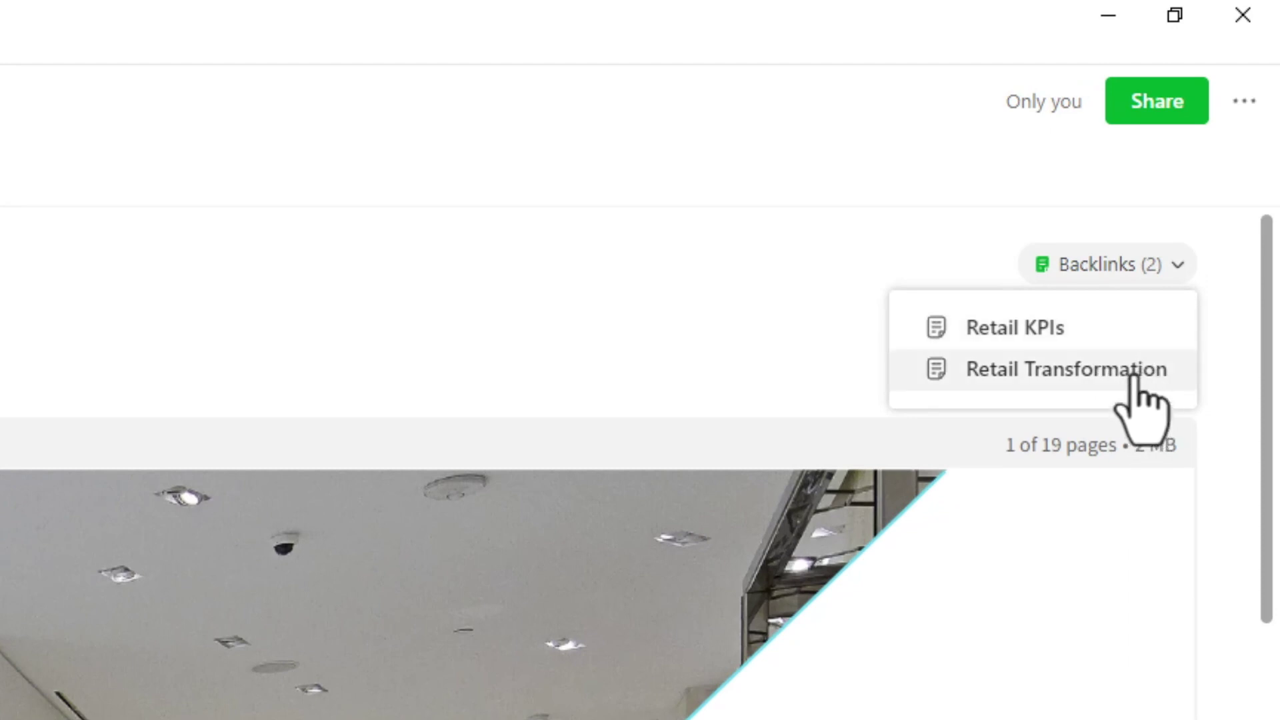
{"action": "left_click", "coordinate": [1131, 377]}
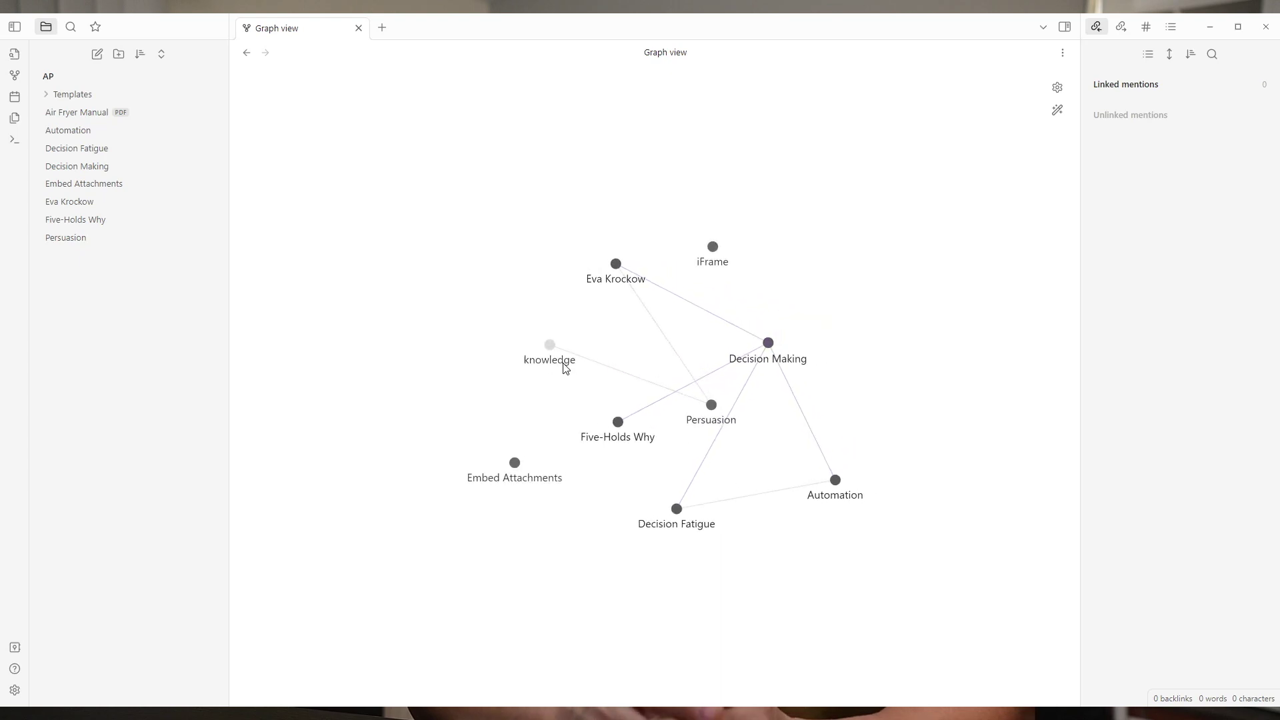
Drag the 'knowledge' node down and to the left in the graph view.
{"action": "left_click_drag", "start_coordinate": [547, 348], "coordinate": [382, 485]}
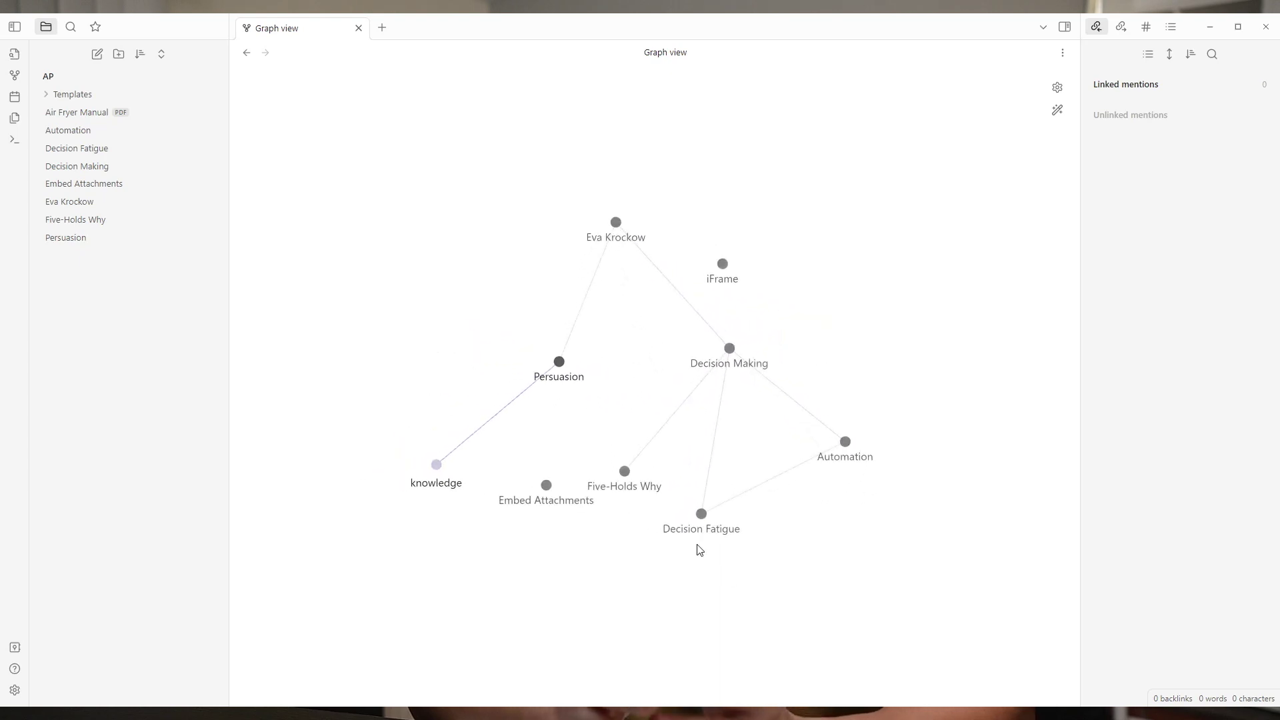